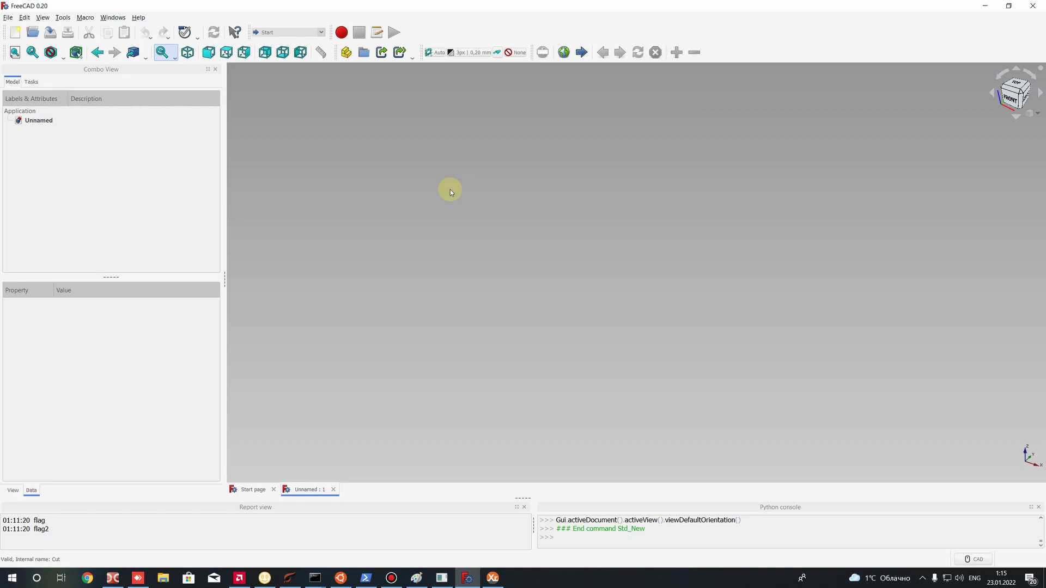
Switch FreeCAD to the Part workbench from the workbench list
{"action": "left_click", "coordinate": [275, 32]}
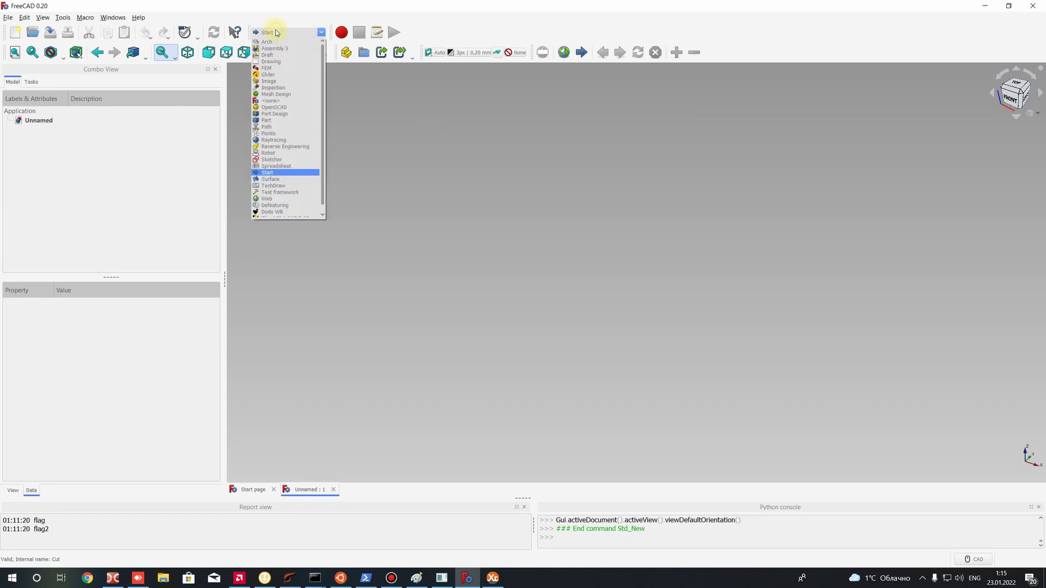
{"action": "left_click", "coordinate": [265, 120]}
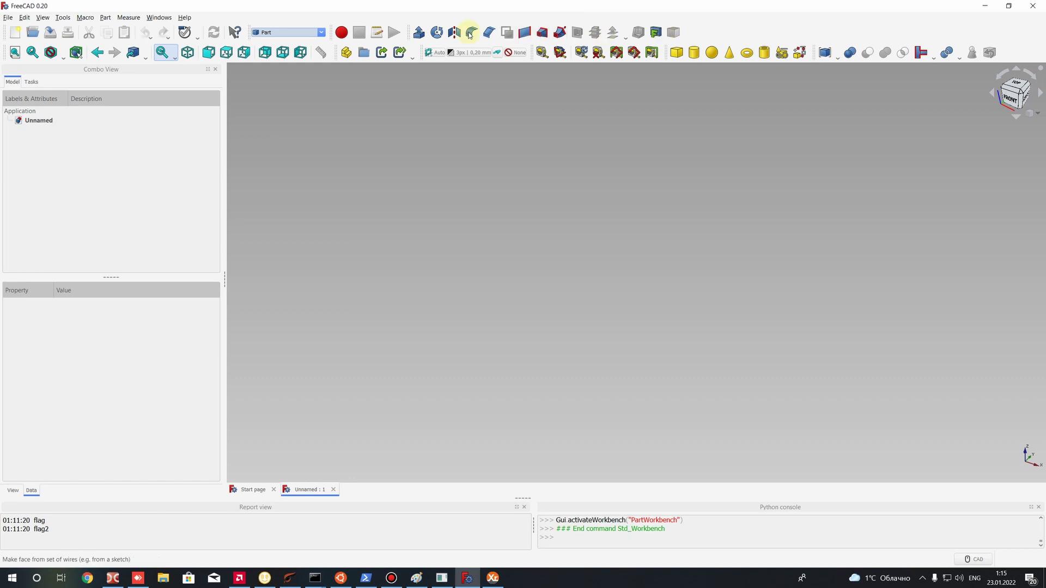
Create a Tube primitive and orbit the view so it lies sideways
{"action": "left_click", "coordinate": [764, 52]}
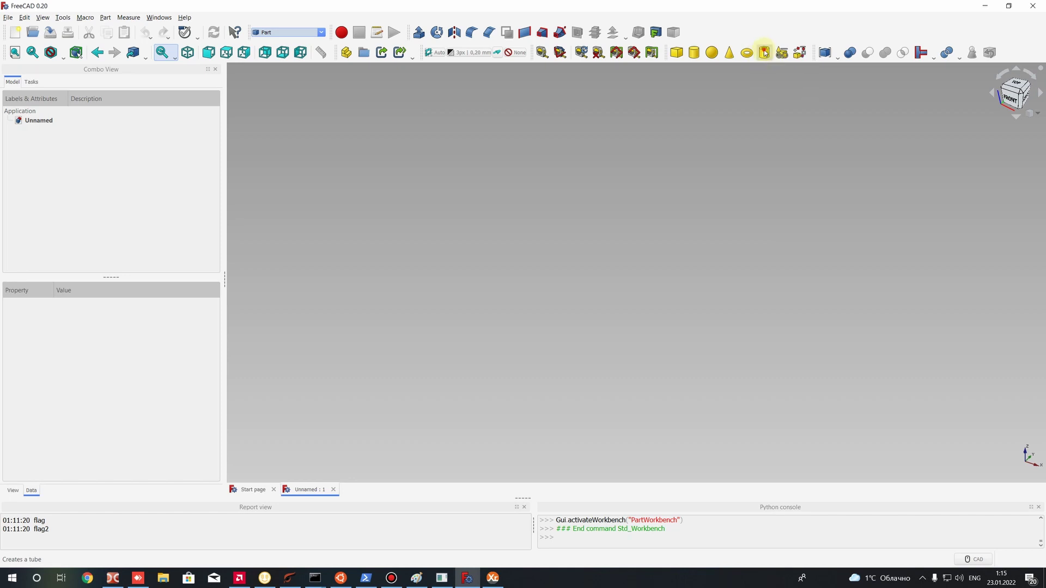
{"action": "scroll", "coordinate": [639, 232], "scroll_direction": "up", "scroll_amount": 4}
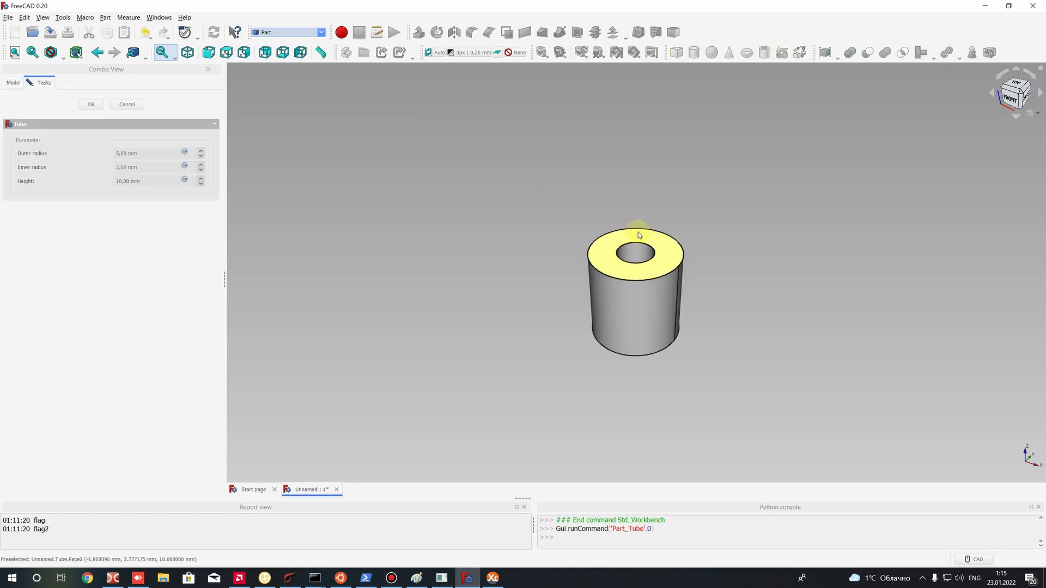
{"action": "middle_click_drag", "start_coordinate": [665, 191], "coordinate": [616, 220]}
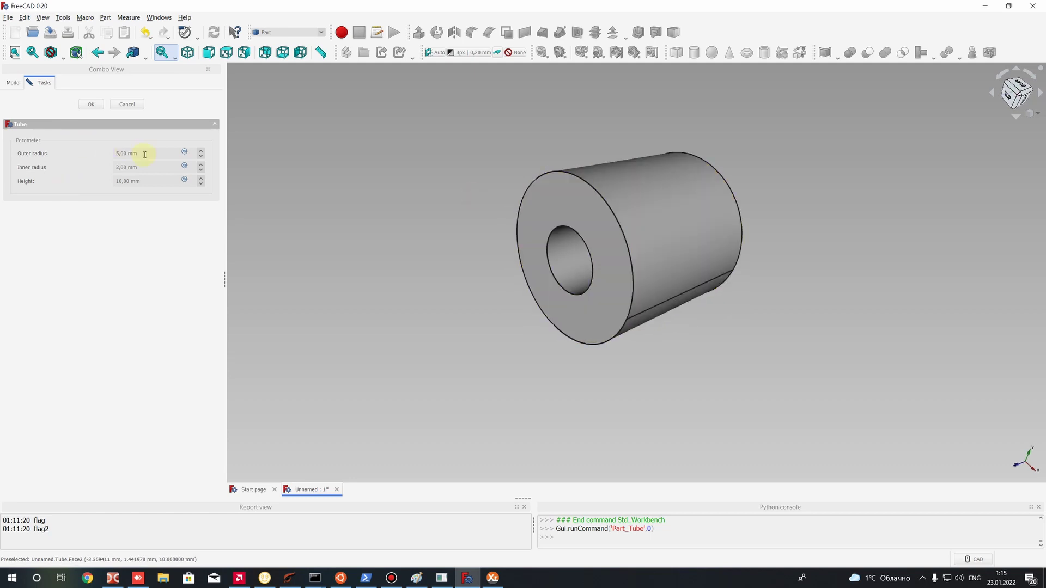
Set the tube's outer radius to 25 mm and inner radius to 24 mm
{"action": "left_click", "coordinate": [122, 154]}
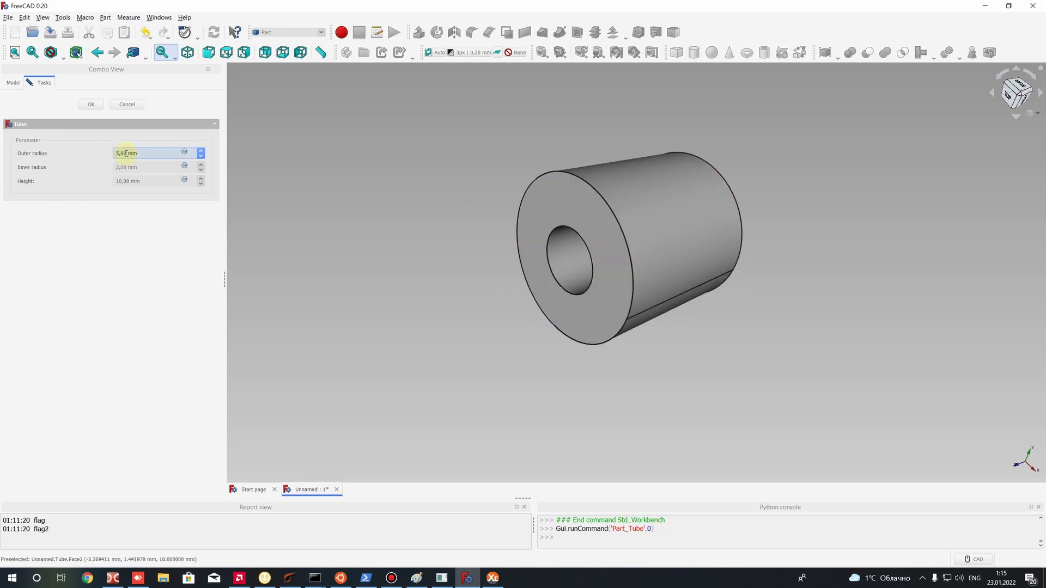
{"action": "double_click", "coordinate": [126, 153]}
{"action": "double_click", "coordinate": [126, 166]}
{"action": "type", "text": "25"}
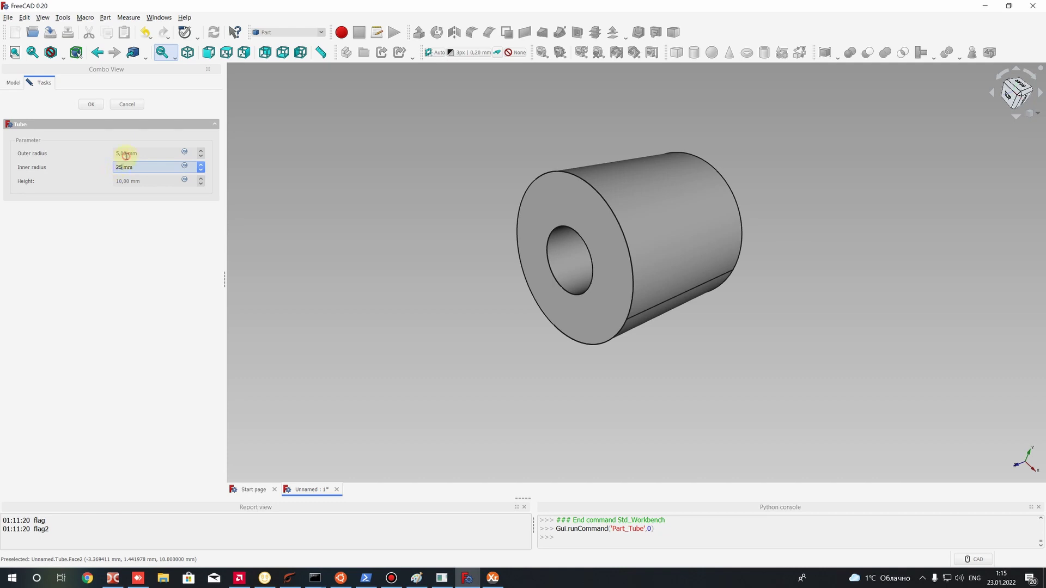
{"action": "double_click", "coordinate": [126, 155]}
{"action": "left_click", "coordinate": [124, 167]}
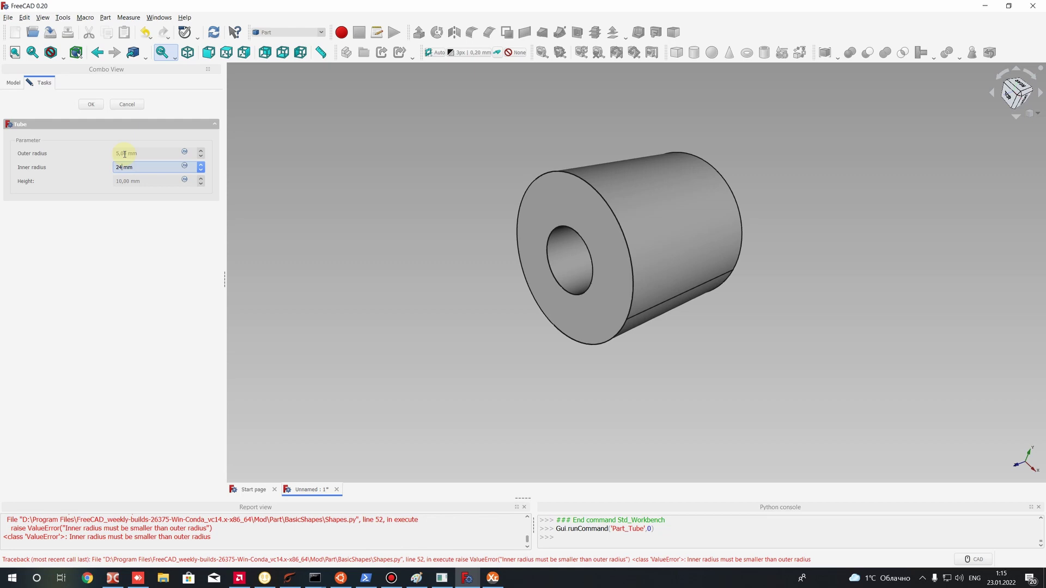
{"action": "double_click", "coordinate": [125, 154]}
{"action": "type", "text": "2"}
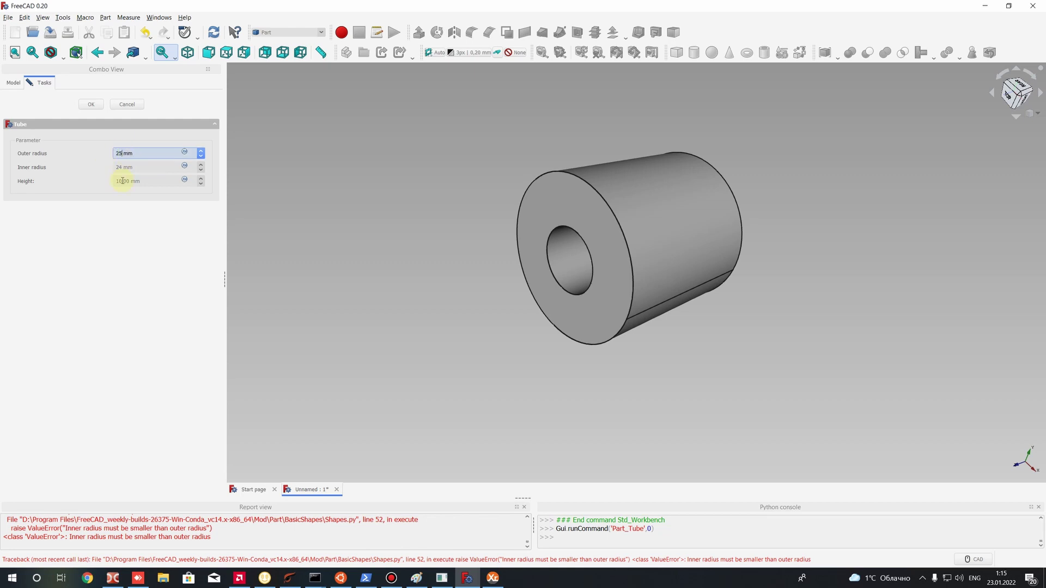
Set the tube height to 100 mm
{"action": "left_click", "coordinate": [123, 181]}
{"action": "type", "text": "0"}
{"action": "scroll", "coordinate": [403, 182], "scroll_direction": "down", "scroll_amount": 5}
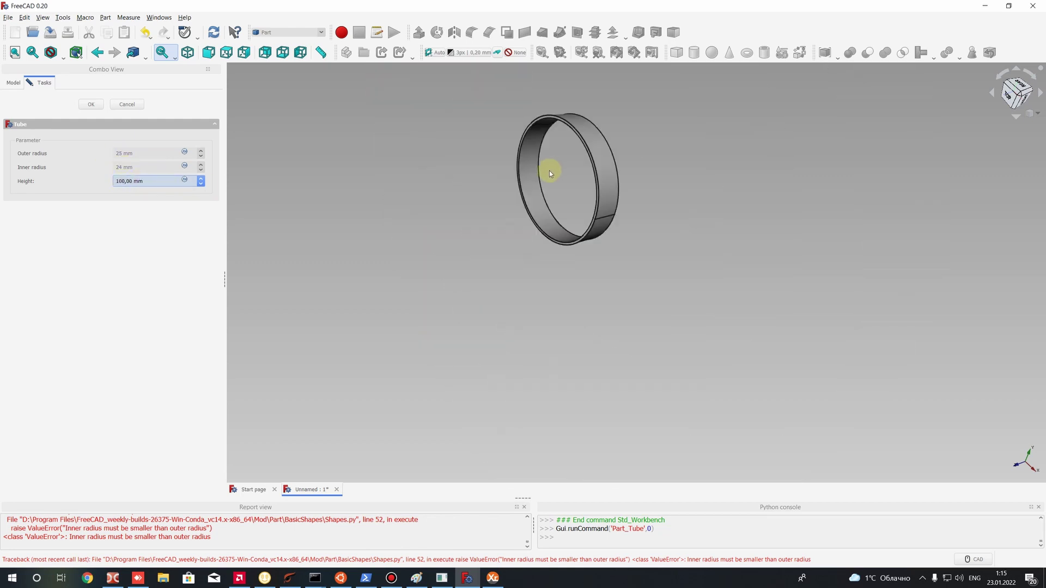
{"action": "left_click", "coordinate": [549, 171]}
{"action": "scroll", "coordinate": [374, 94], "scroll_direction": "down", "scroll_amount": 2}
{"action": "scroll", "coordinate": [549, 174], "scroll_direction": "up", "scroll_amount": 2}
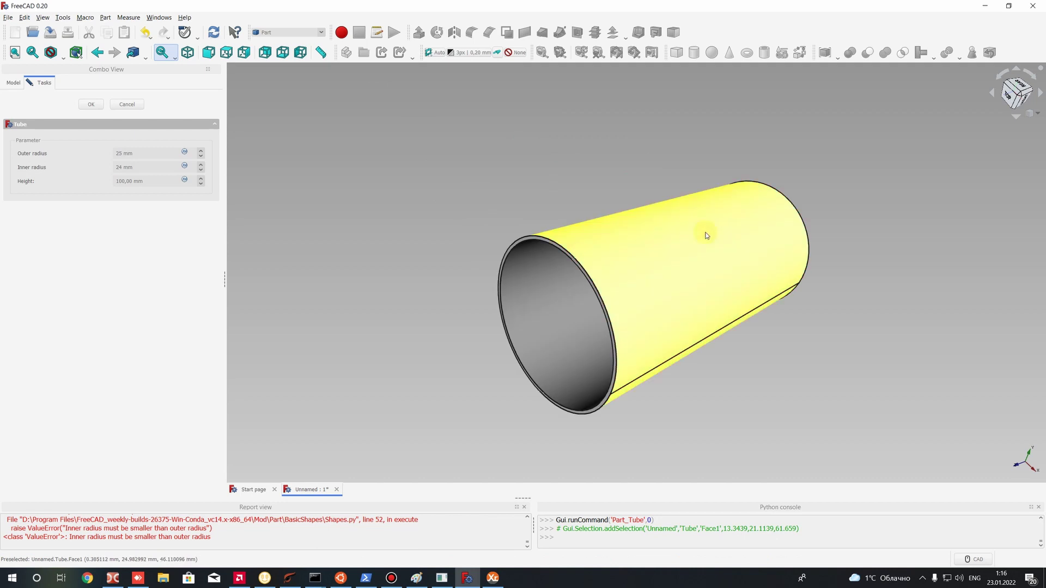
{"action": "scroll", "coordinate": [756, 240], "scroll_direction": "down", "scroll_amount": 3}
{"action": "left_click", "coordinate": [757, 240]}
{"action": "scroll", "coordinate": [756, 240], "scroll_direction": "up", "scroll_amount": 2}
Confirm the tube, pan it to the right of the view, and open the Part menu
{"action": "left_click", "coordinate": [102, 103]}
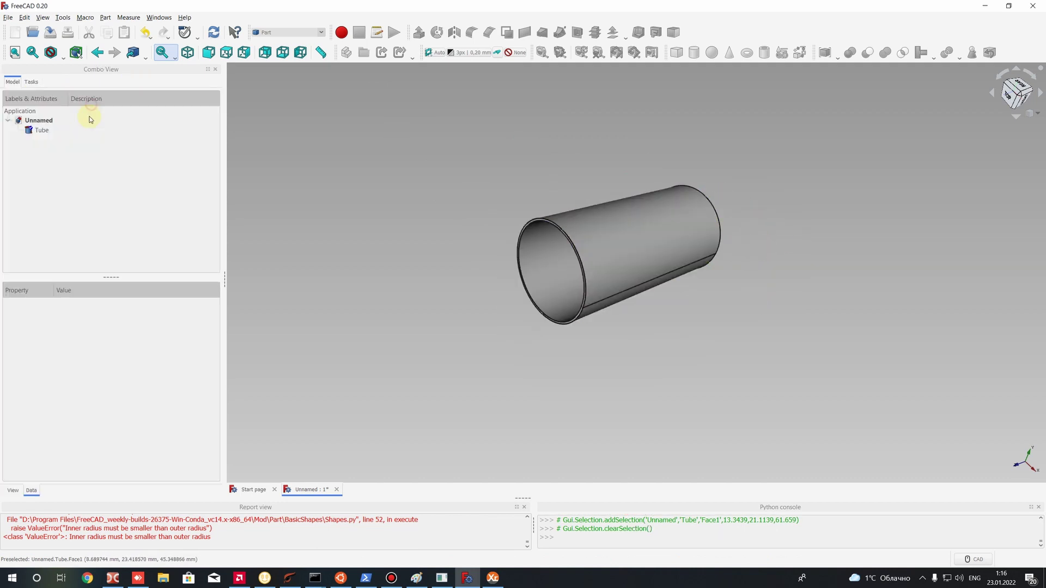
{"action": "left_click", "coordinate": [92, 130]}
{"action": "left_click", "coordinate": [627, 187]}
{"action": "scroll", "coordinate": [381, 198], "scroll_direction": "up", "scroll_amount": 3}
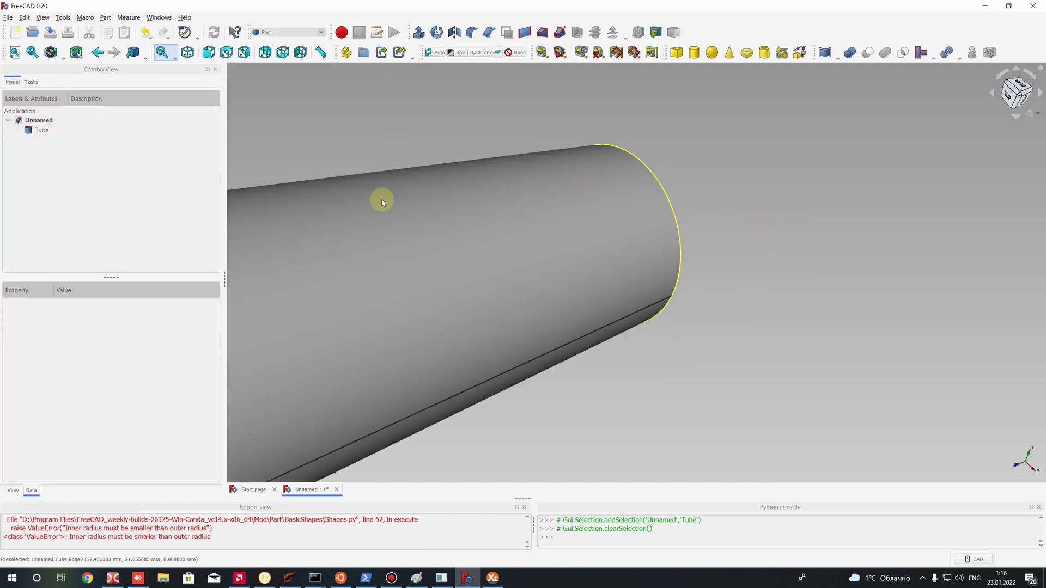
{"action": "scroll", "coordinate": [388, 180], "scroll_direction": "down", "scroll_amount": 3}
{"action": "scroll", "coordinate": [434, 201], "scroll_direction": "up", "scroll_amount": 2}
{"action": "middle_click_drag", "start_coordinate": [554, 168], "coordinate": [613, 210]}
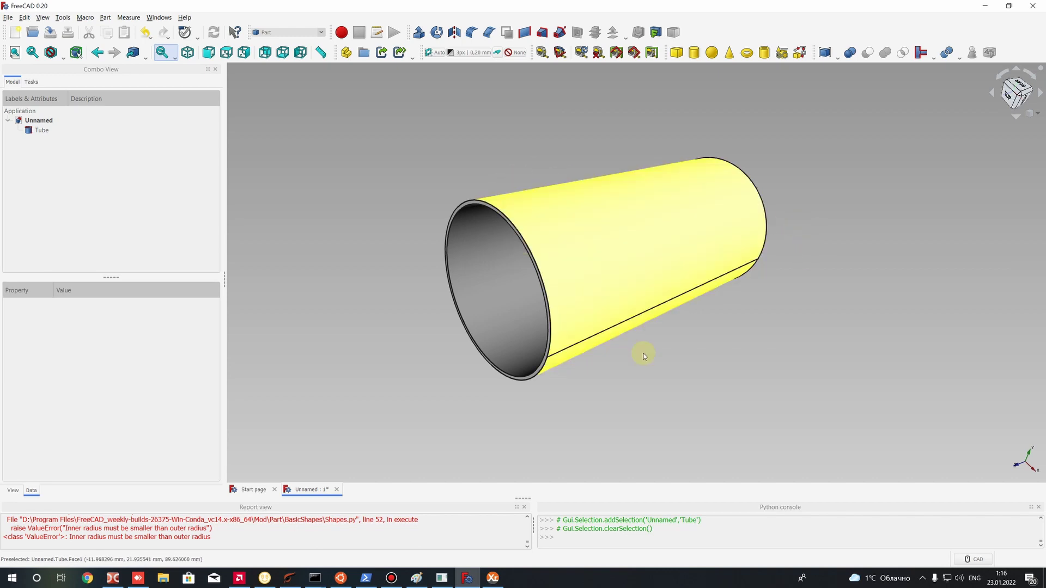
{"action": "left_click", "coordinate": [105, 17]}
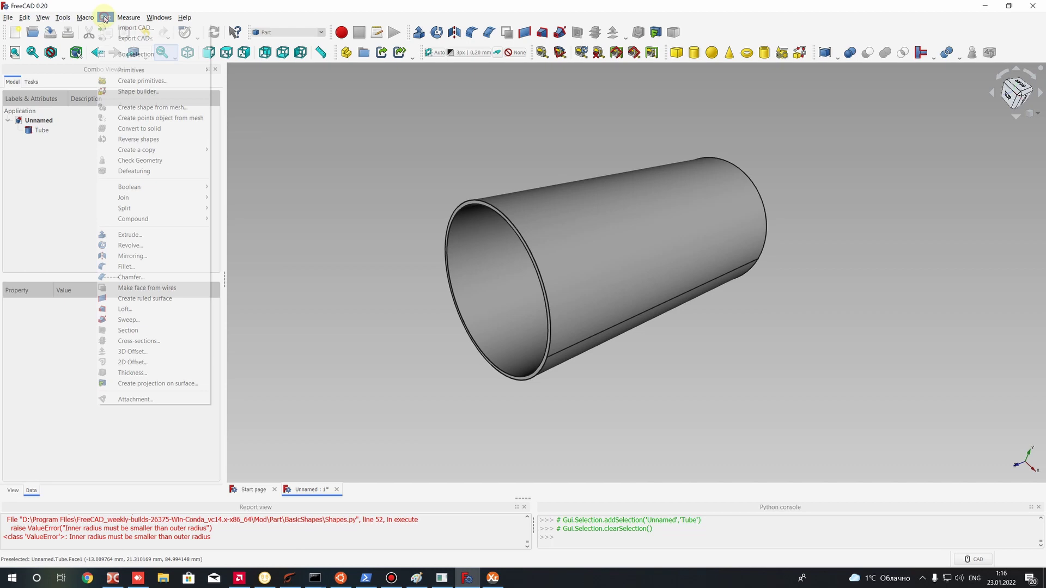
Start a parametric primitive and choose Helix as its type
{"action": "left_click", "coordinate": [137, 82]}
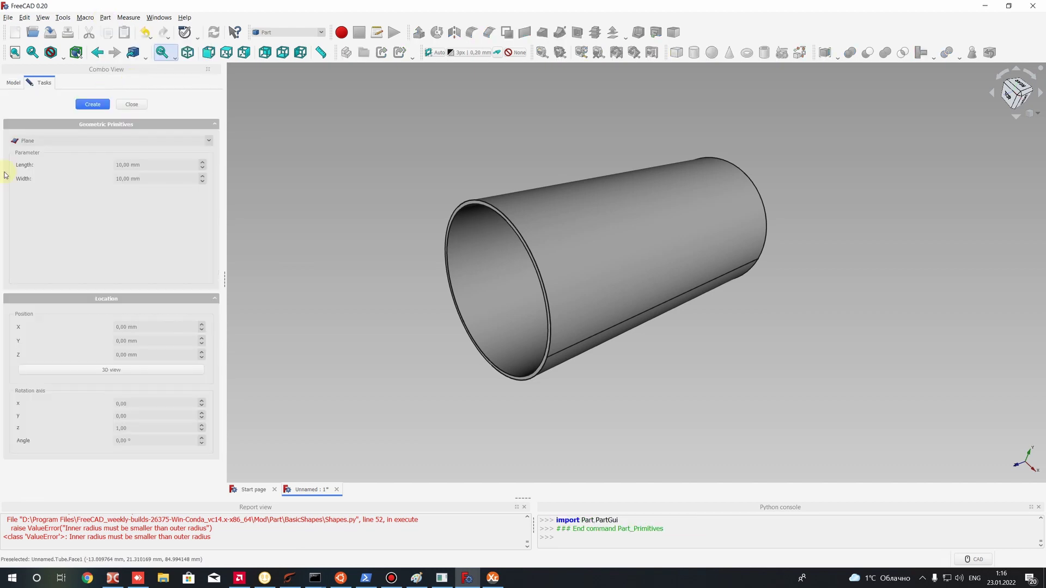
{"action": "left_click", "coordinate": [26, 142]}
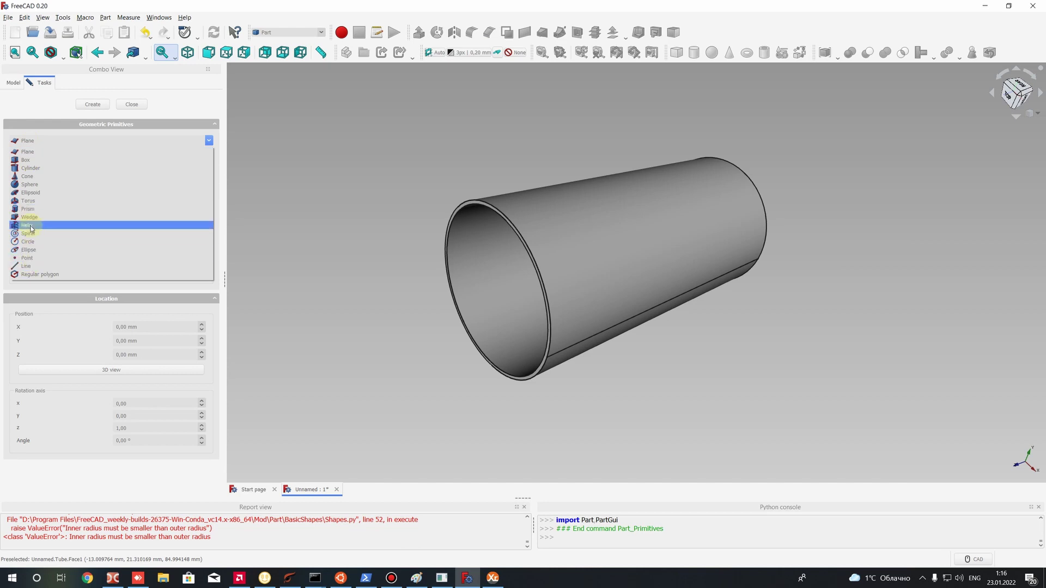
{"action": "left_click", "coordinate": [31, 225]}
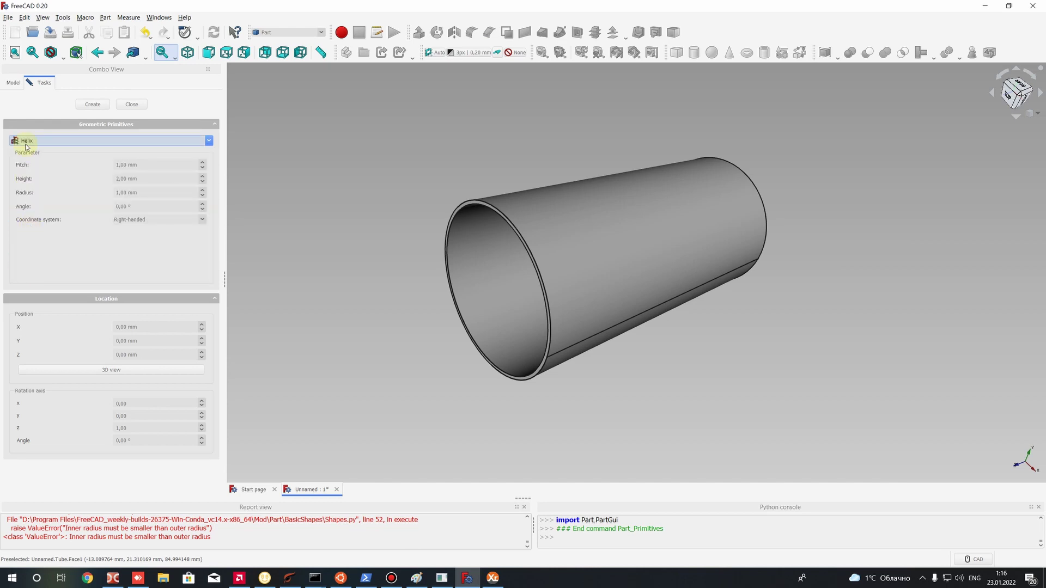
Create a helix with pitch 100 mm, height 75 mm and radius 27 mm
{"action": "double_click", "coordinate": [126, 164]}
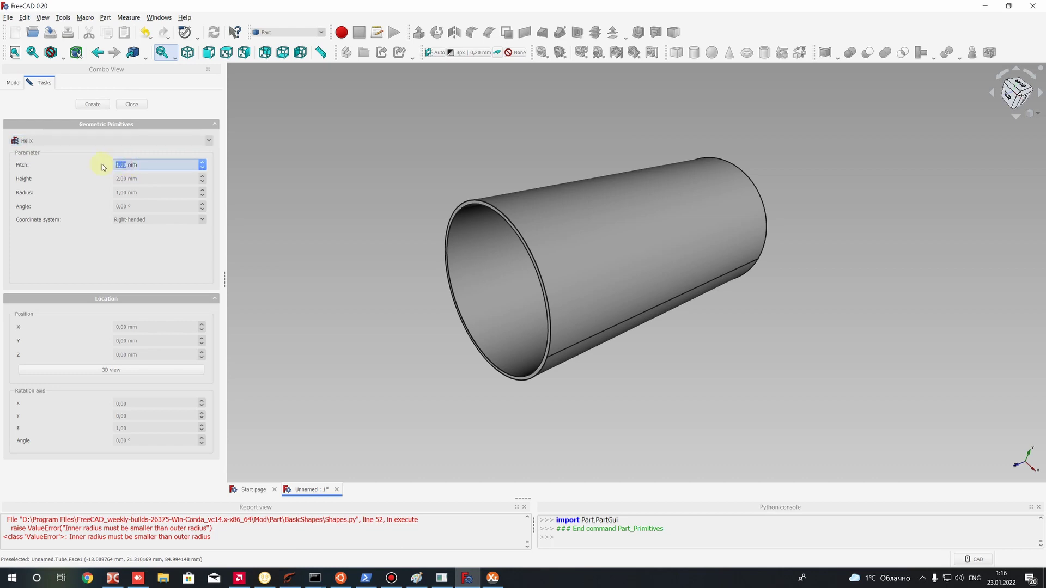
{"action": "type", "text": "1"}
{"action": "key", "text": "Tab"}
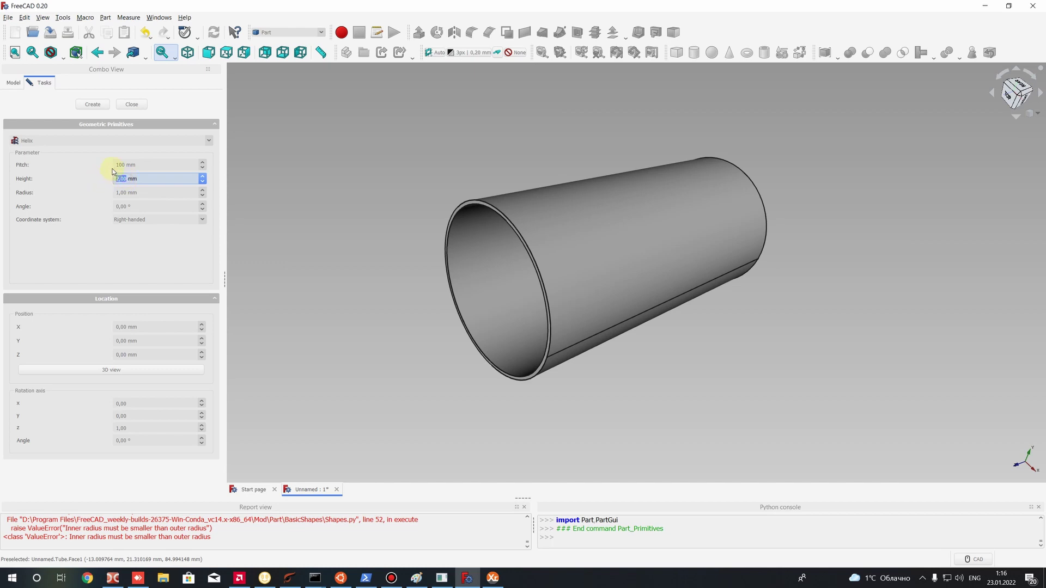
{"action": "double_click", "coordinate": [124, 164]}
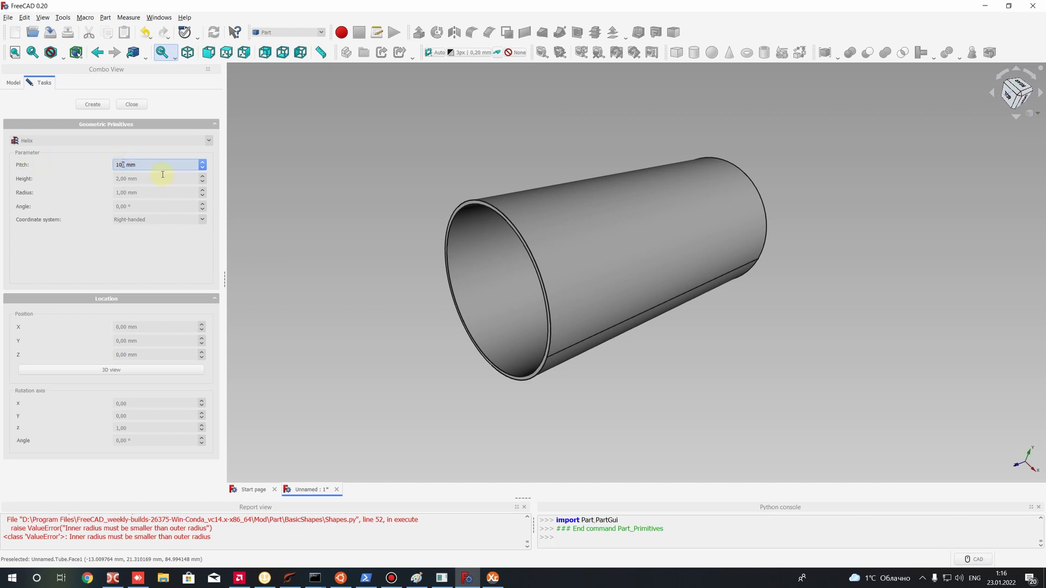
{"action": "double_click", "coordinate": [127, 178]}
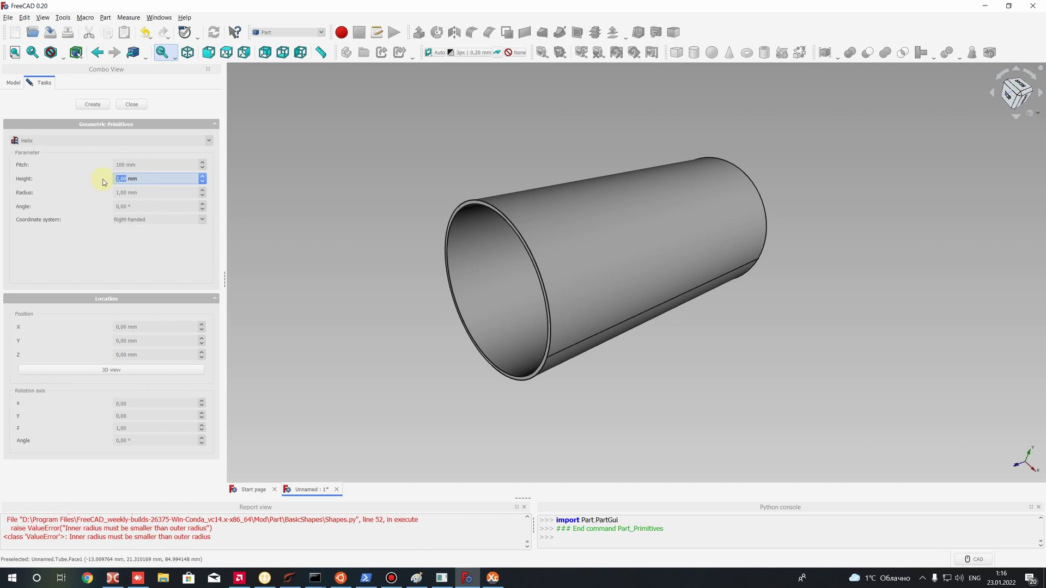
{"action": "type", "text": "75"}
{"action": "left_click", "coordinate": [127, 193]}
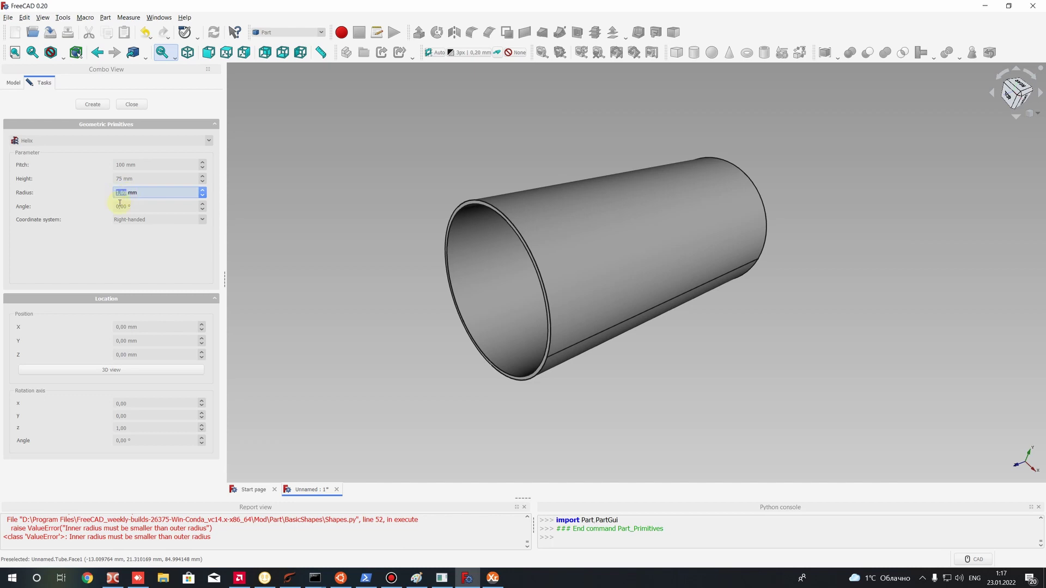
{"action": "type", "text": "27"}
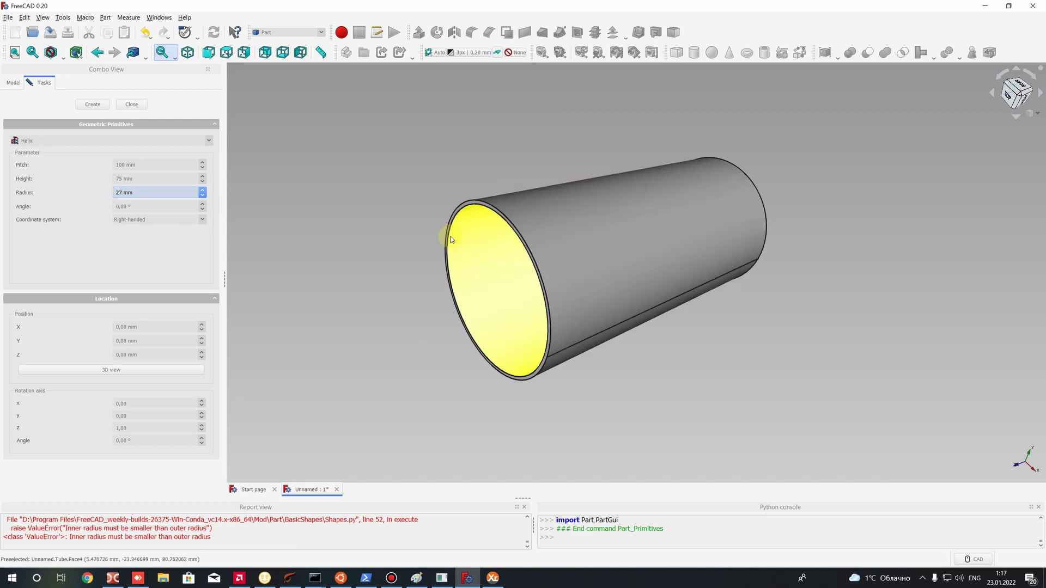
{"action": "left_click", "coordinate": [98, 105]}
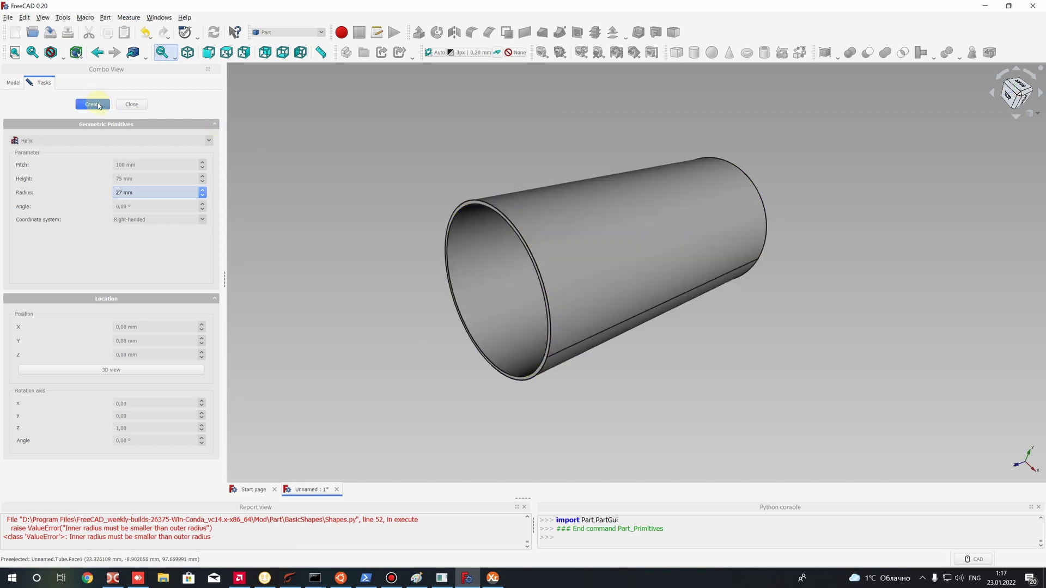
{"action": "left_click", "coordinate": [132, 105]}
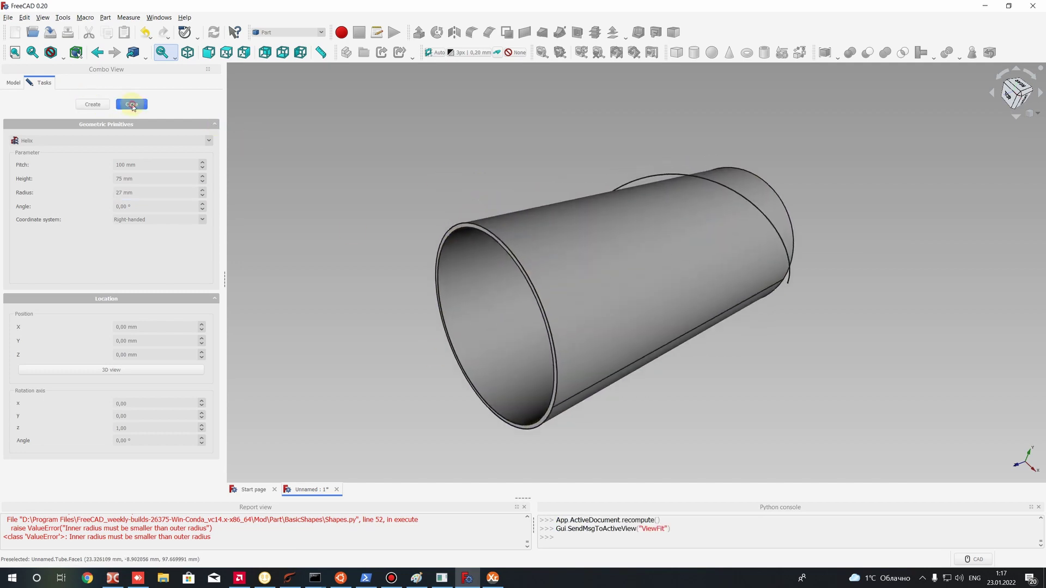
Orbit around the model and select the Tube
{"action": "middle_click_drag", "start_coordinate": [600, 175], "coordinate": [767, 290]}
{"action": "scroll", "coordinate": [777, 371], "scroll_direction": "up", "scroll_amount": 5}
{"action": "scroll", "coordinate": [767, 290], "scroll_direction": "down", "scroll_amount": 8}
{"action": "scroll", "coordinate": [646, 247], "scroll_direction": "up", "scroll_amount": 3}
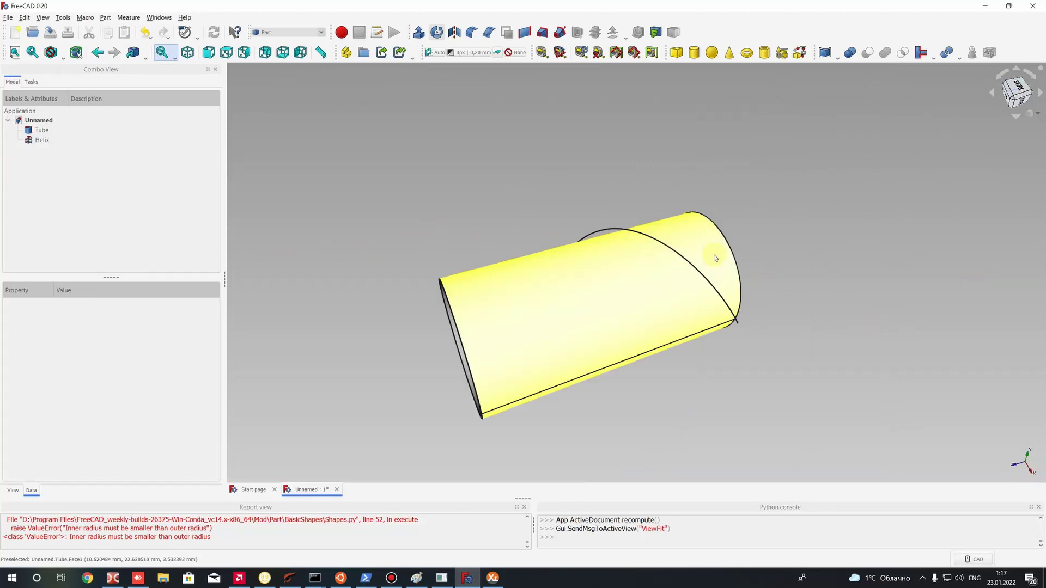
{"action": "left_click", "coordinate": [663, 312]}
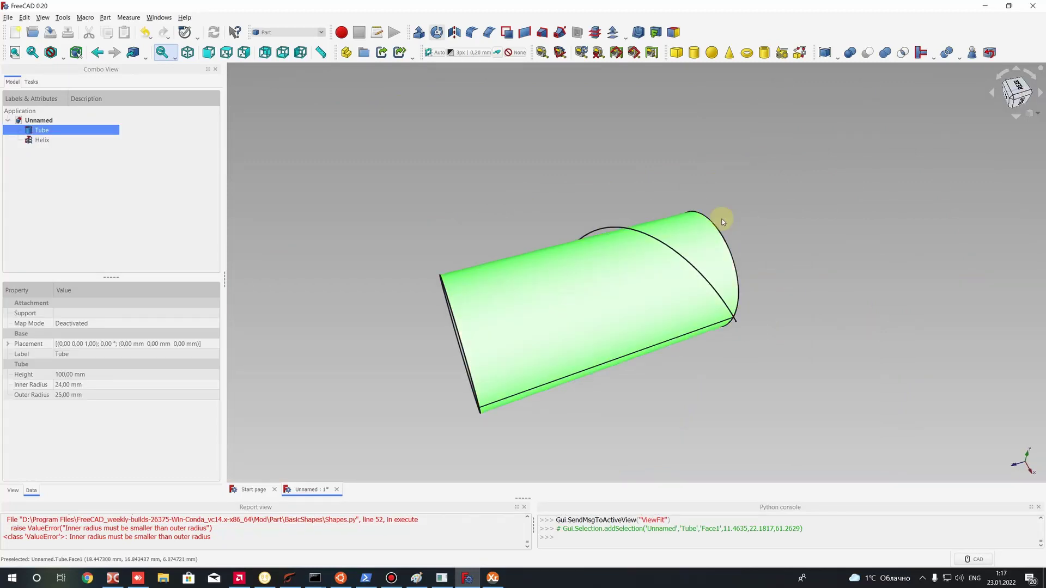
{"action": "left_click", "coordinate": [503, 165]}
{"action": "middle_click_drag", "start_coordinate": [684, 347], "coordinate": [579, 299]}
{"action": "left_click", "coordinate": [537, 276]}
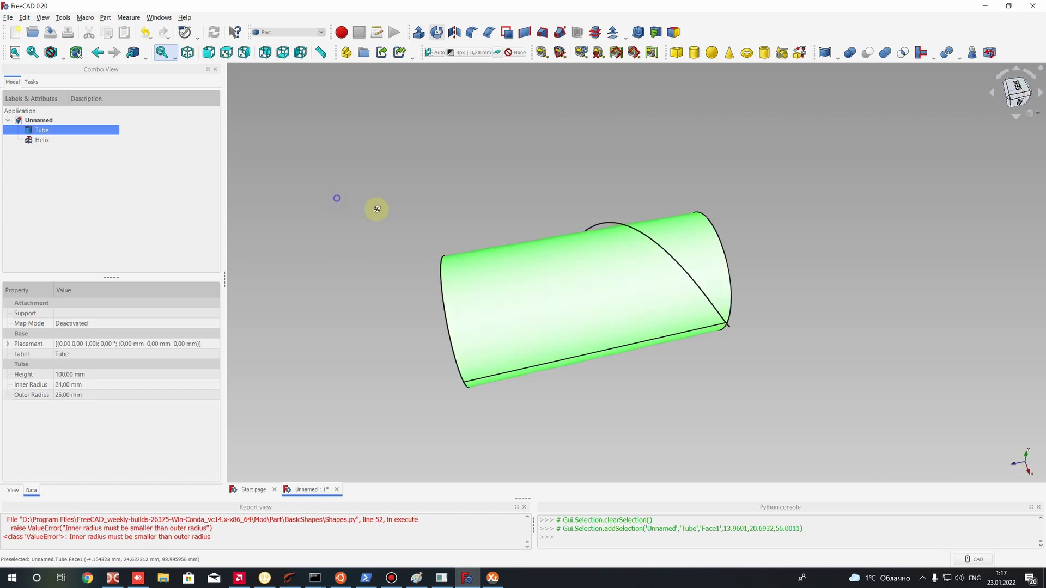
{"action": "middle_click_drag", "start_coordinate": [374, 208], "coordinate": [485, 246]}
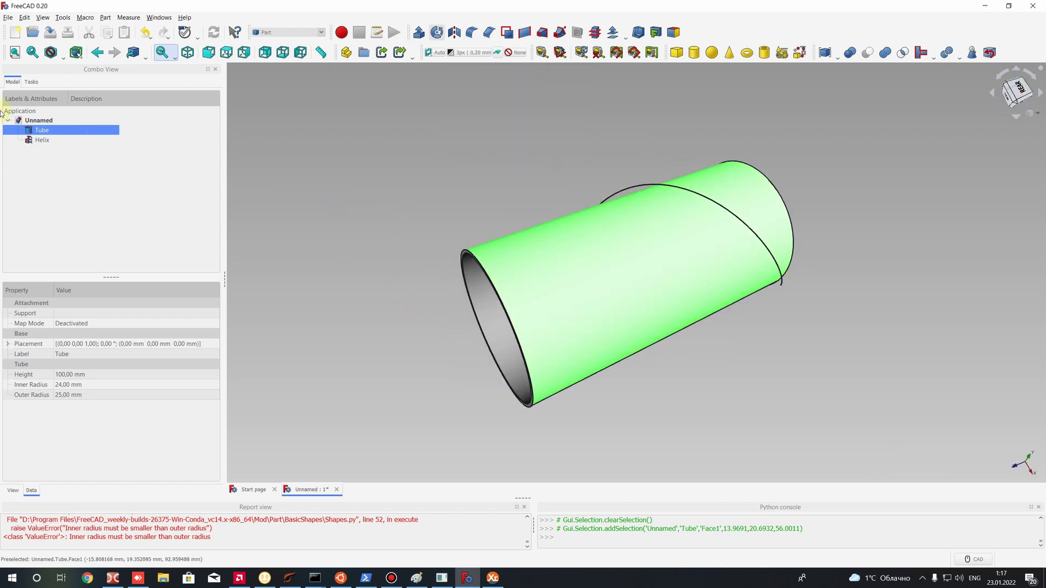
Set the Tube's Placement position z to -10 mm
{"action": "left_click", "coordinate": [7, 344]}
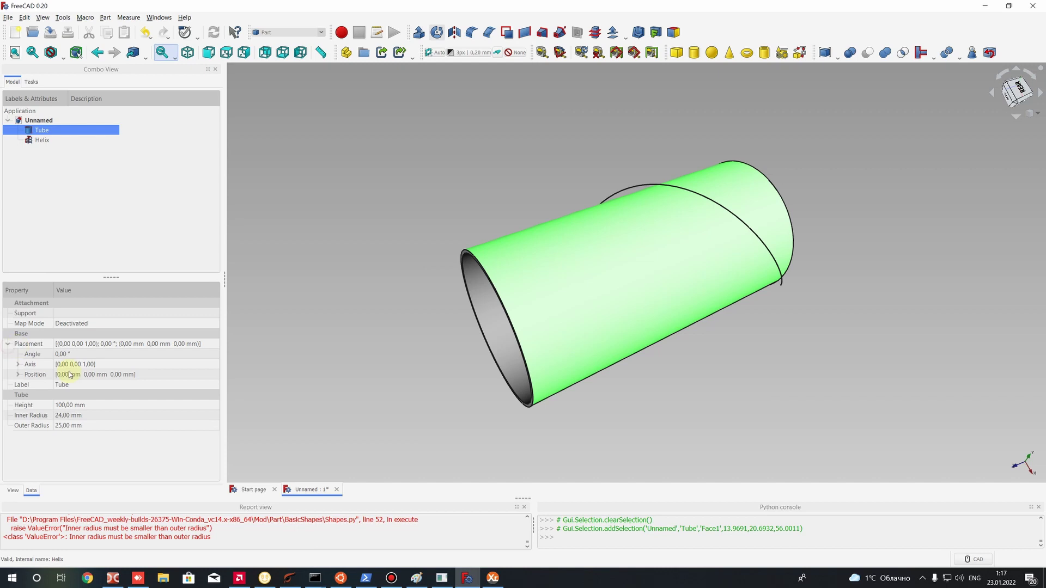
{"action": "left_click", "coordinate": [18, 374]}
{"action": "left_click", "coordinate": [60, 406]}
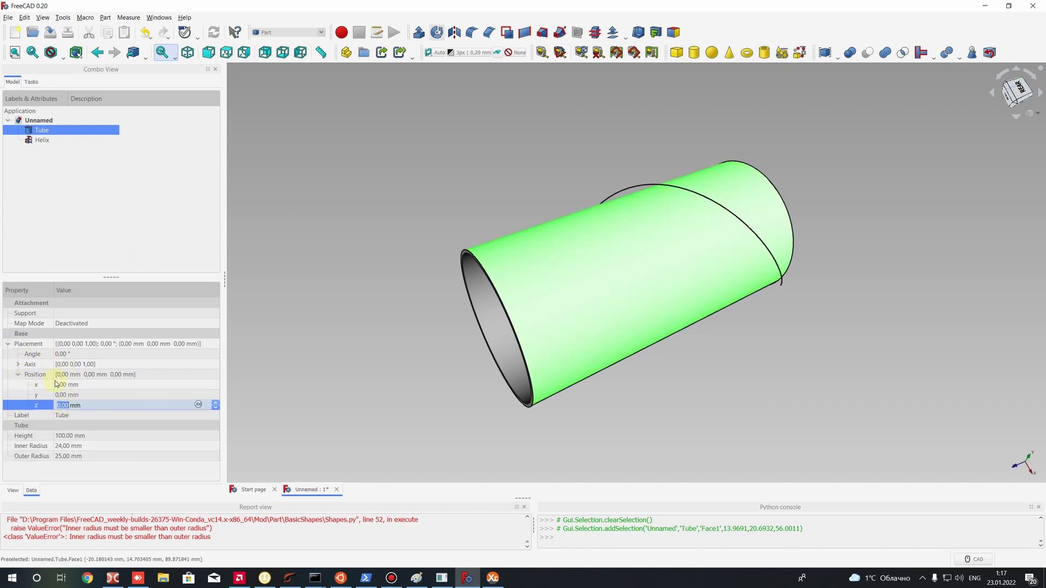
{"action": "type", "text": "10"}
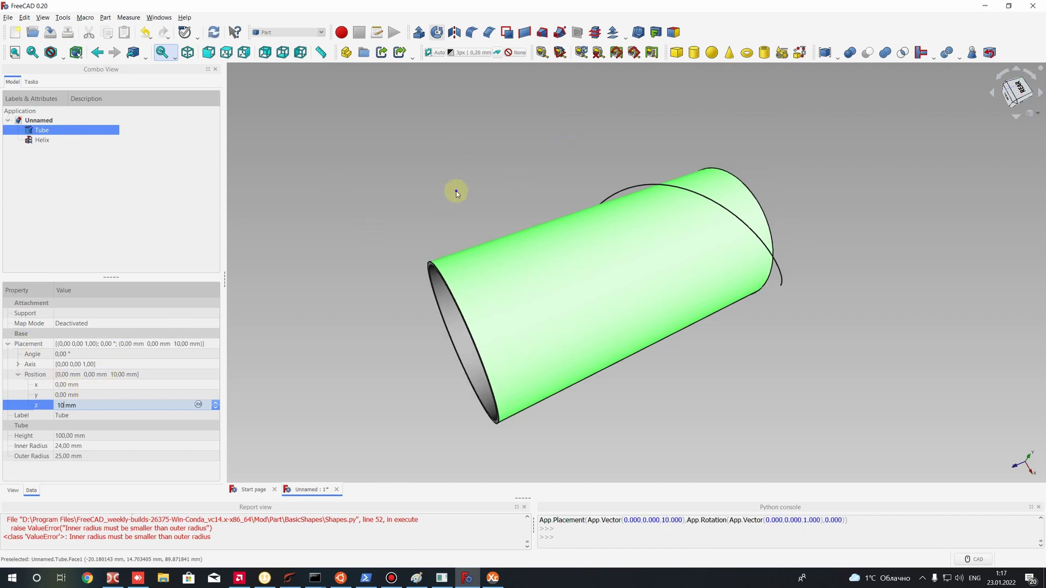
{"action": "middle_click_drag", "start_coordinate": [455, 191], "coordinate": [331, 139]}
{"action": "left_click", "coordinate": [61, 405]}
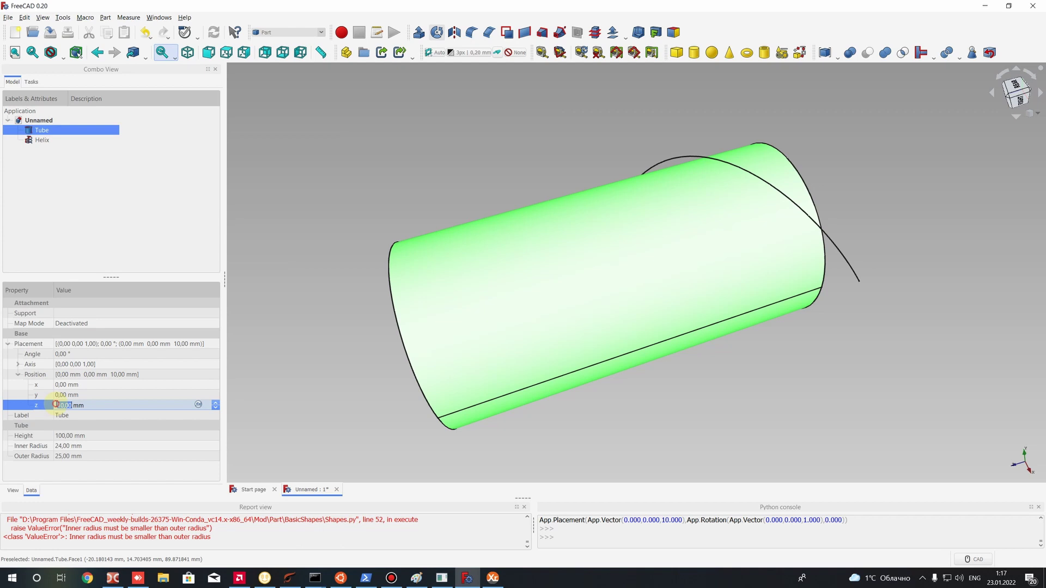
{"action": "type", "text": "-"}
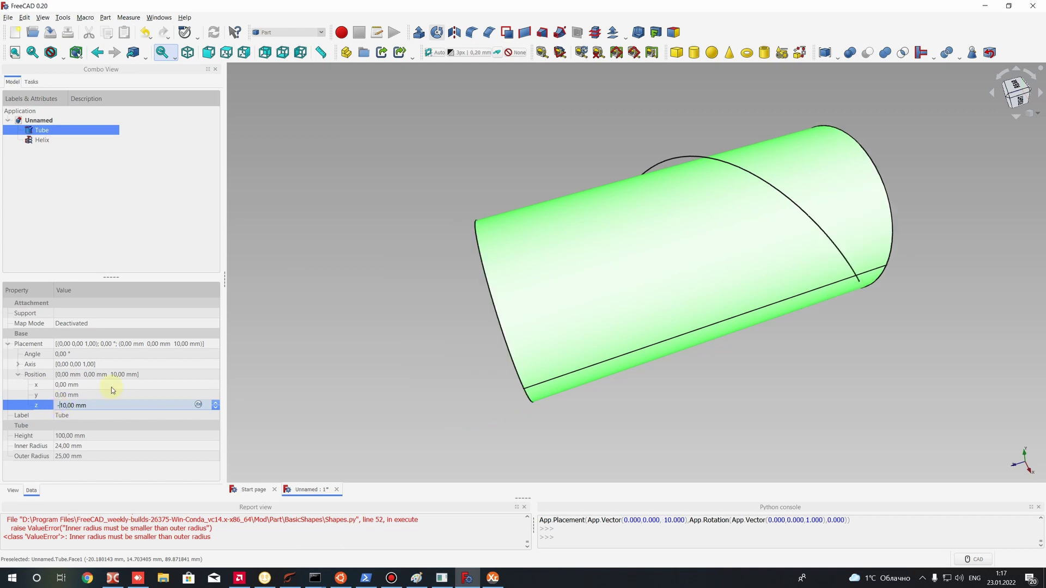
{"action": "key", "text": "Return"}
{"action": "left_click", "coordinate": [443, 229]}
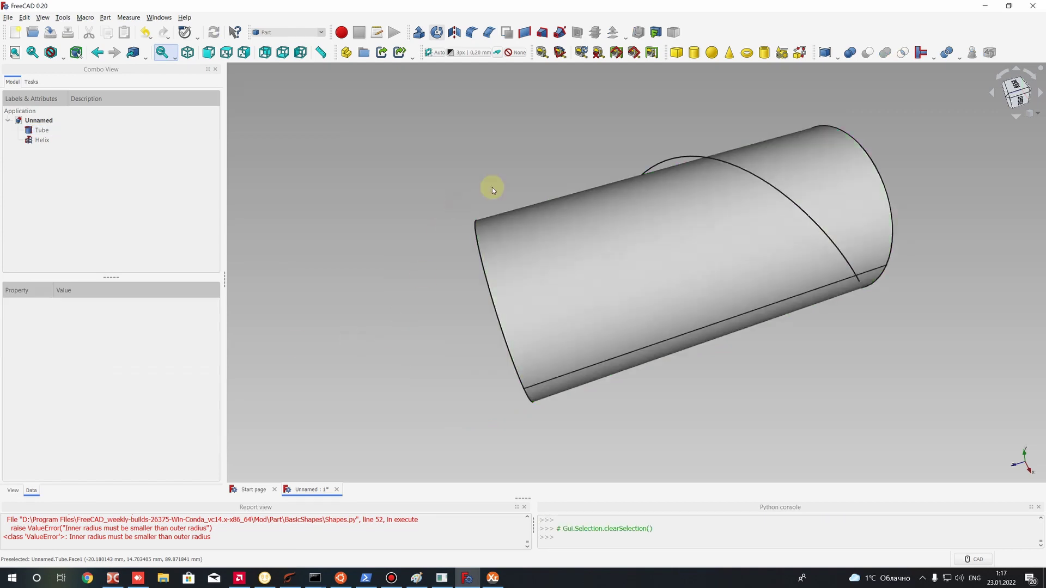
Orbit the view around the model and select the Helix
{"action": "middle_click_drag", "start_coordinate": [491, 187], "coordinate": [567, 224]}
{"action": "middle_click_drag", "start_coordinate": [584, 378], "coordinate": [215, 136]}
{"action": "middle_click_drag", "start_coordinate": [440, 152], "coordinate": [245, 153]}
{"action": "left_click", "coordinate": [42, 140]}
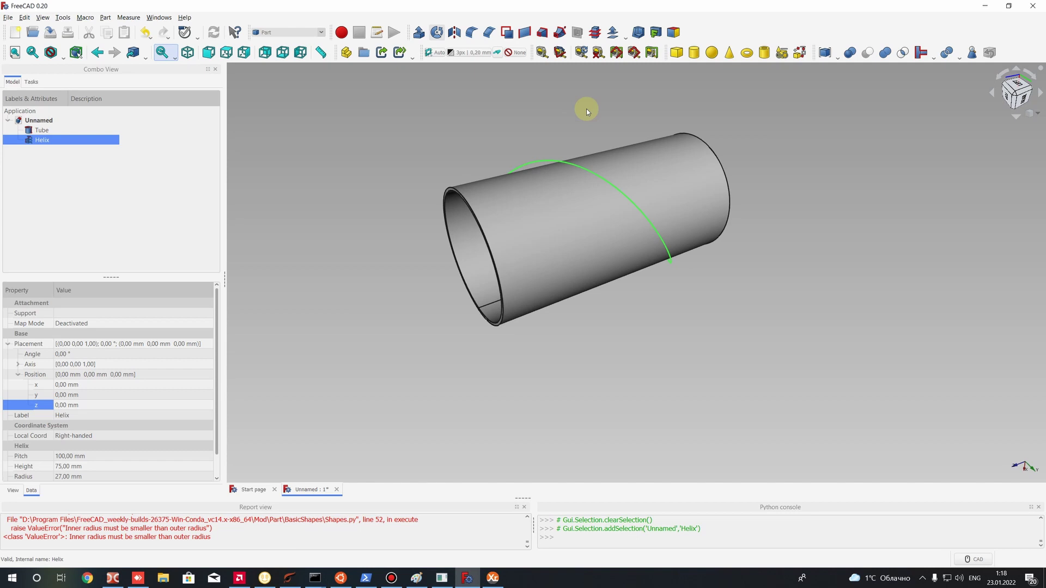
{"action": "middle_click_drag", "start_coordinate": [584, 105], "coordinate": [590, 123]}
{"action": "scroll", "coordinate": [590, 124], "scroll_direction": "up", "scroll_amount": 3}
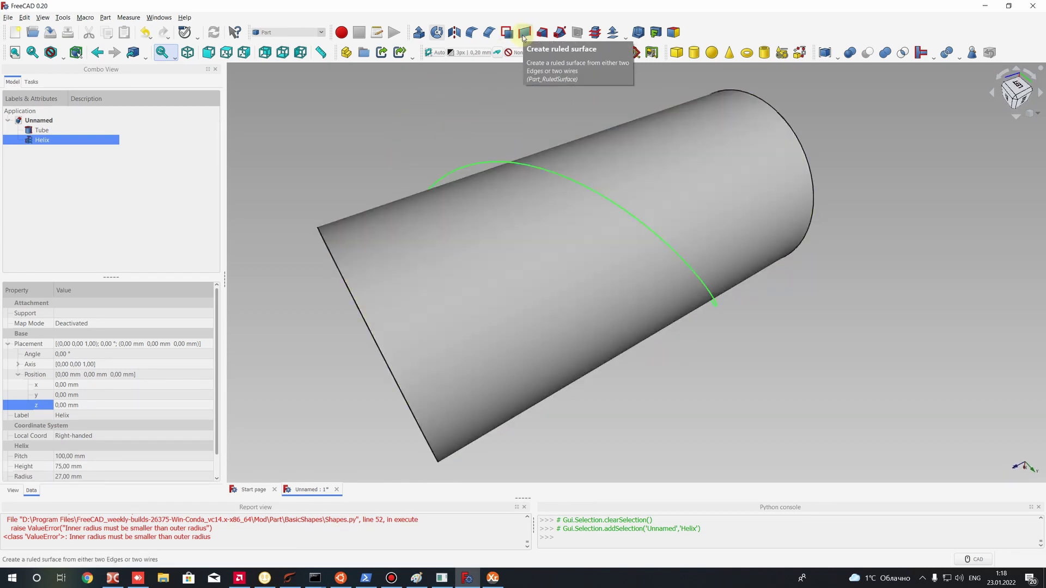
{"action": "right_click", "coordinate": [48, 141]}
{"action": "key", "text": "Escape"}
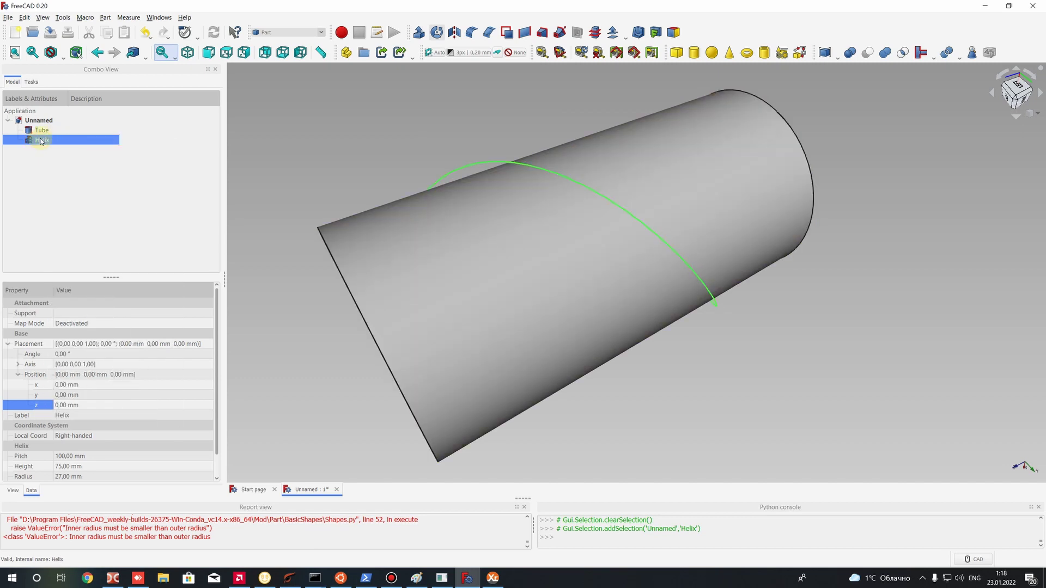
Copy and paste the Helix to create Helix001
{"action": "key", "text": "ctrl+c"}
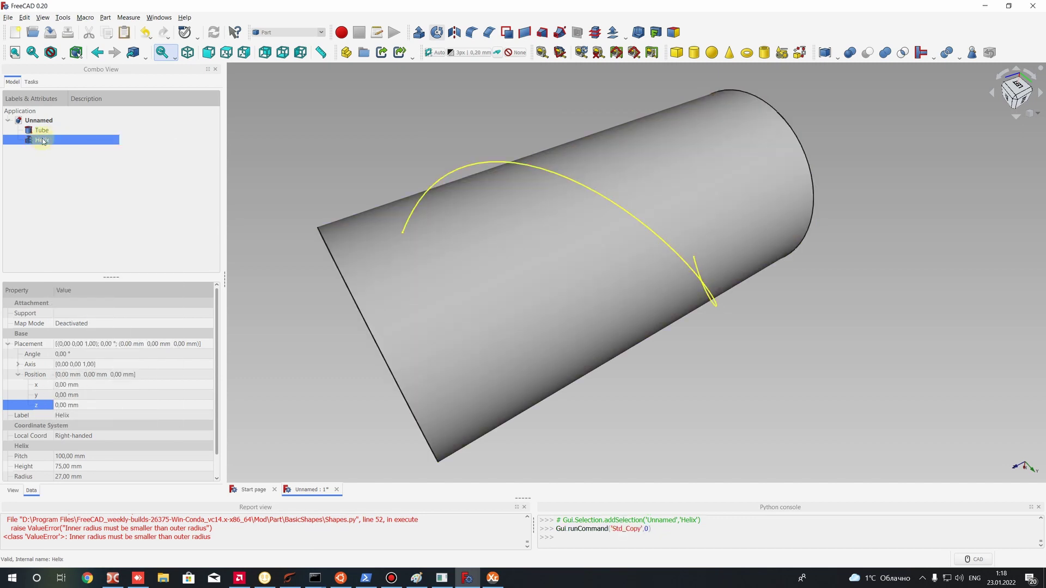
{"action": "key", "text": "ctrl+v"}
{"action": "left_click", "coordinate": [48, 147]}
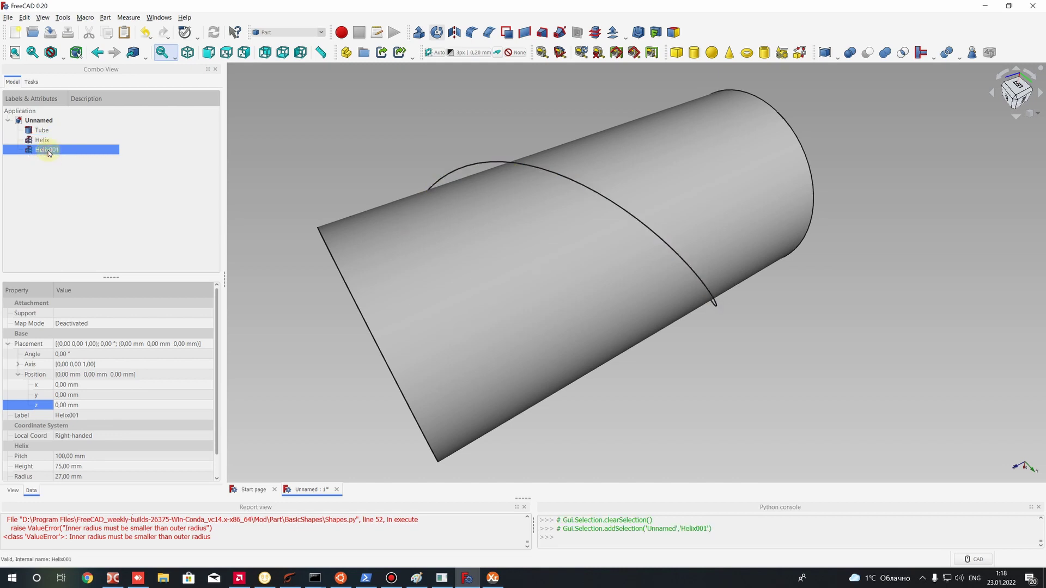
{"action": "left_click", "coordinate": [44, 140]}
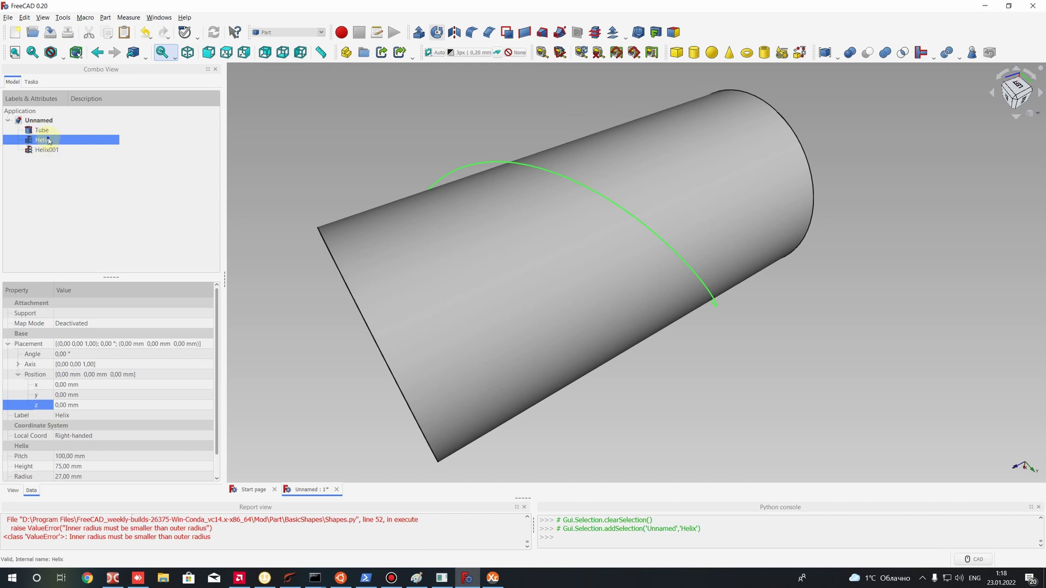
{"action": "right_click", "coordinate": [50, 140]}
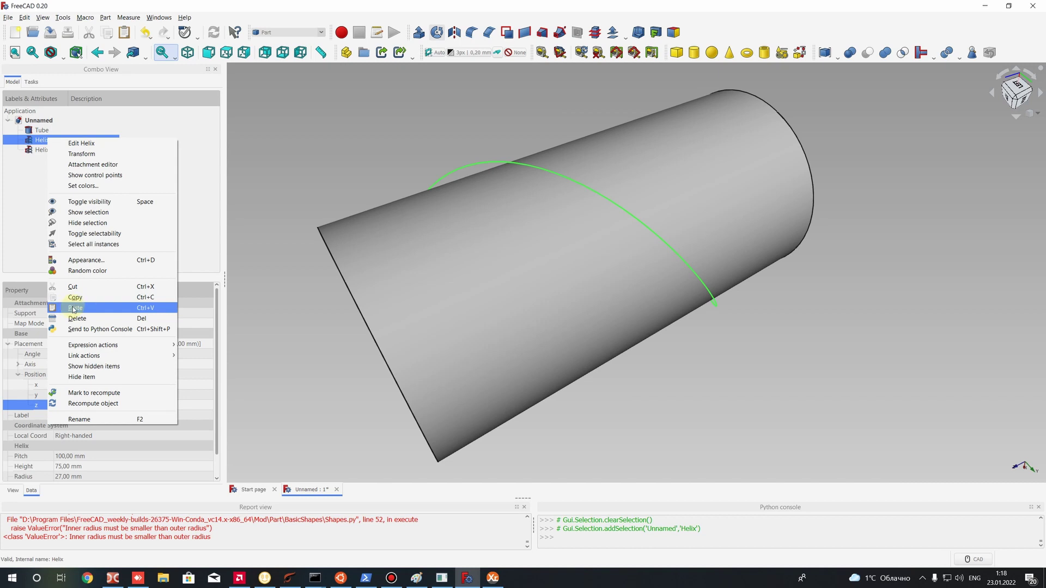
{"action": "left_click", "coordinate": [146, 308]}
{"action": "left_click", "coordinate": [38, 150]}
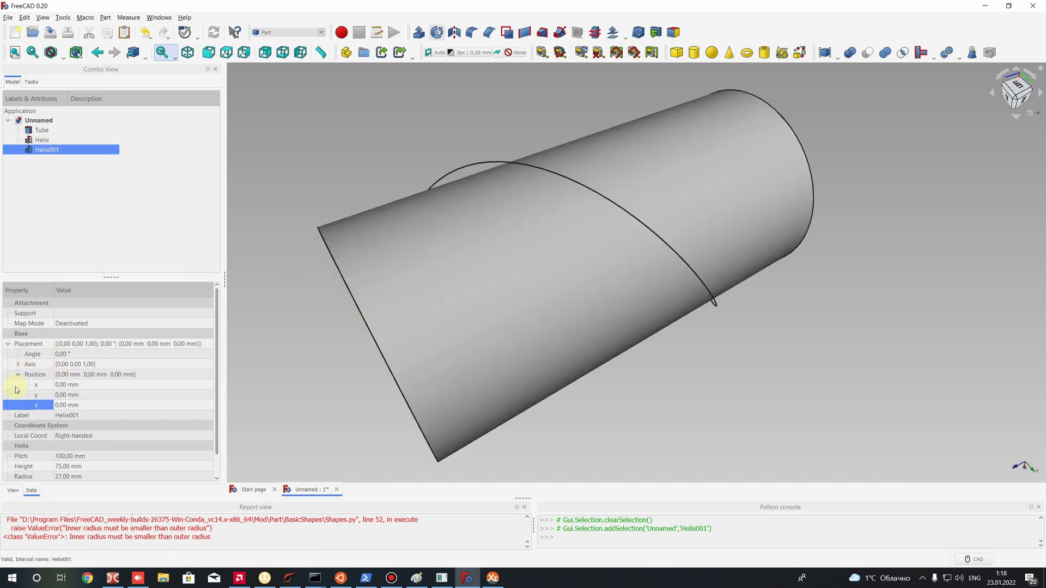
Set Helix001's radius to 20 mm
{"action": "scroll", "coordinate": [93, 455], "scroll_direction": "down", "scroll_amount": 1}
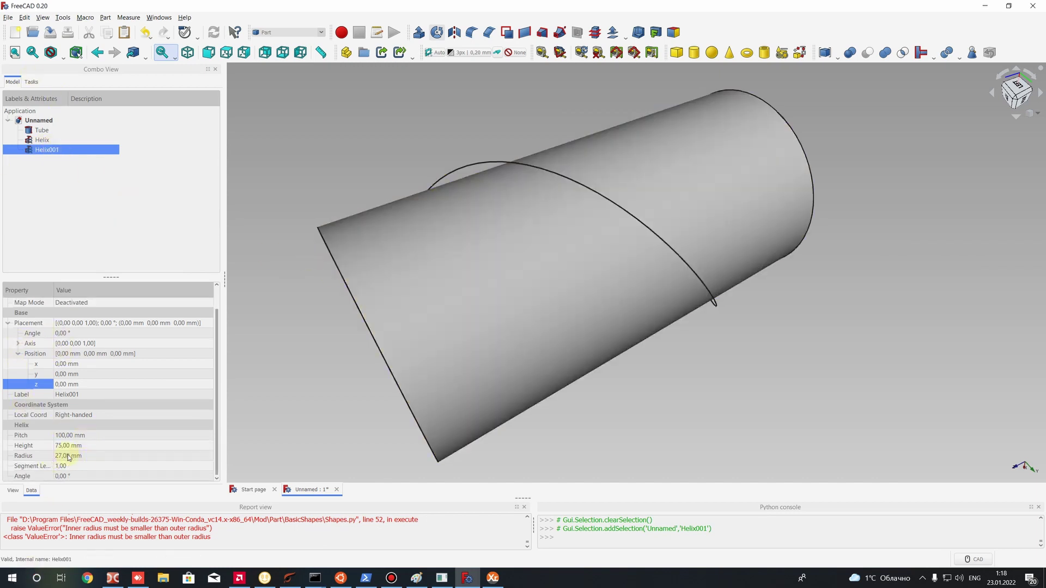
{"action": "left_click", "coordinate": [68, 456]}
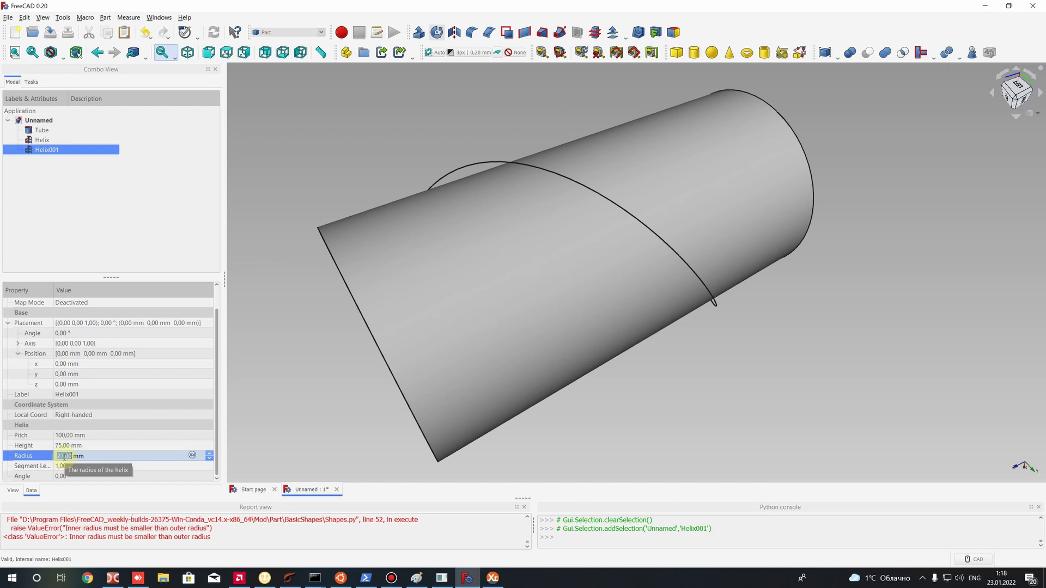
{"action": "type", "text": "2"}
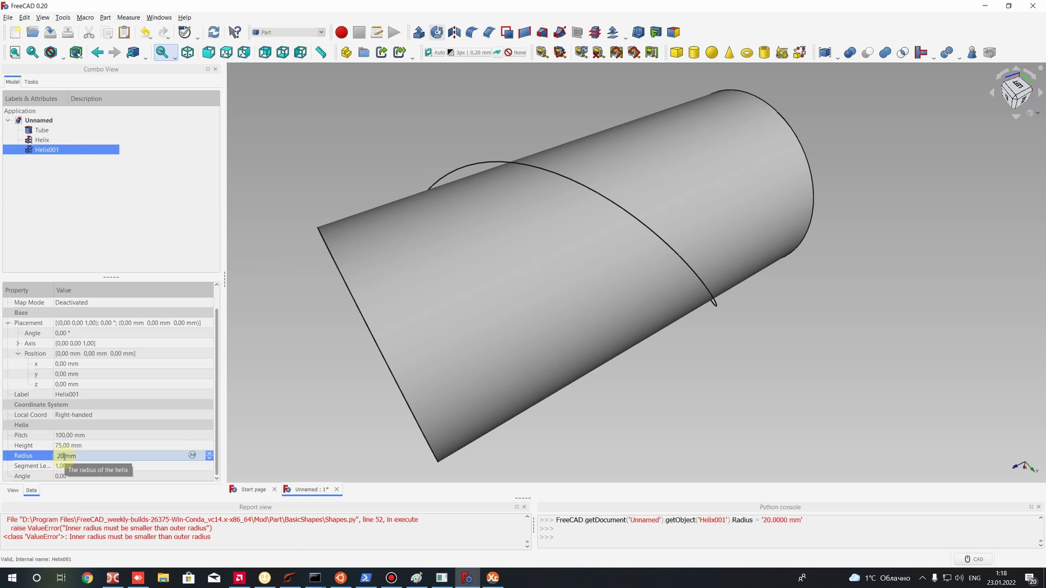
{"action": "key", "text": "Return"}
{"action": "scroll", "coordinate": [411, 203], "scroll_direction": "up", "scroll_amount": 3}
{"action": "middle_click_drag", "start_coordinate": [411, 203], "coordinate": [515, 219]}
{"action": "scroll", "coordinate": [585, 157], "scroll_direction": "down", "scroll_amount": 5}
Select Helix and Helix001 in turn to compare the two curves
{"action": "left_click", "coordinate": [497, 114]}
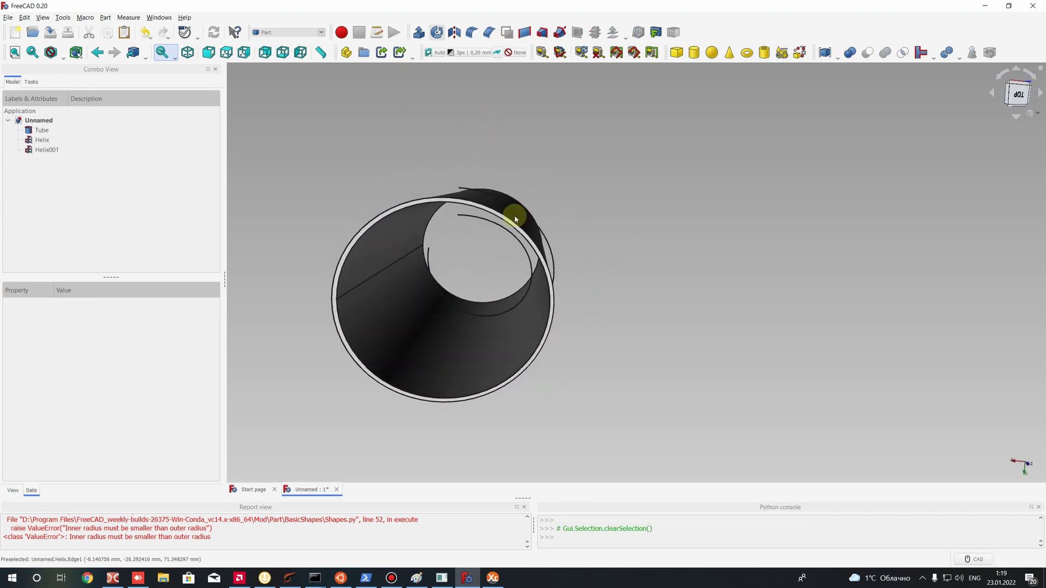
{"action": "scroll", "coordinate": [515, 219], "scroll_direction": "up", "scroll_amount": 2}
{"action": "left_click", "coordinate": [42, 140]}
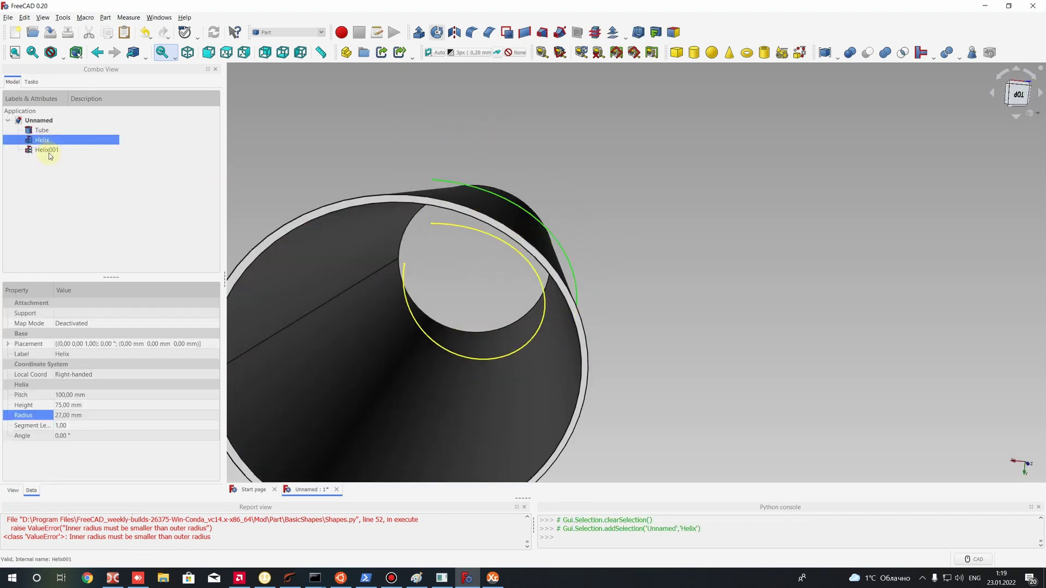
{"action": "left_click", "coordinate": [47, 150]}
{"action": "middle_click_drag", "start_coordinate": [463, 253], "coordinate": [534, 144]}
Hide the Tube so only the two helices are visible
{"action": "left_click", "coordinate": [44, 132]}
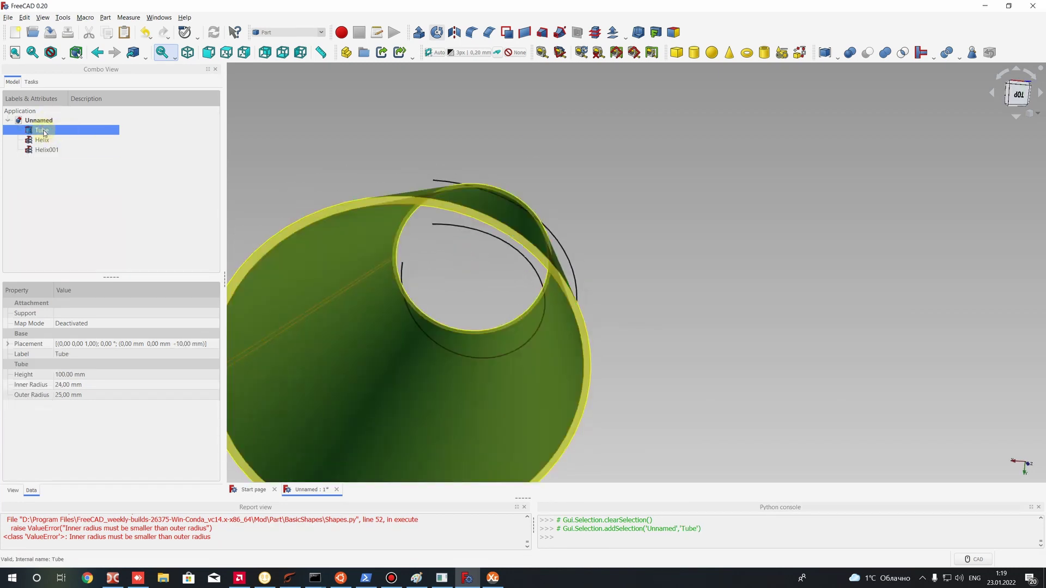
{"action": "right_click", "coordinate": [56, 132]}
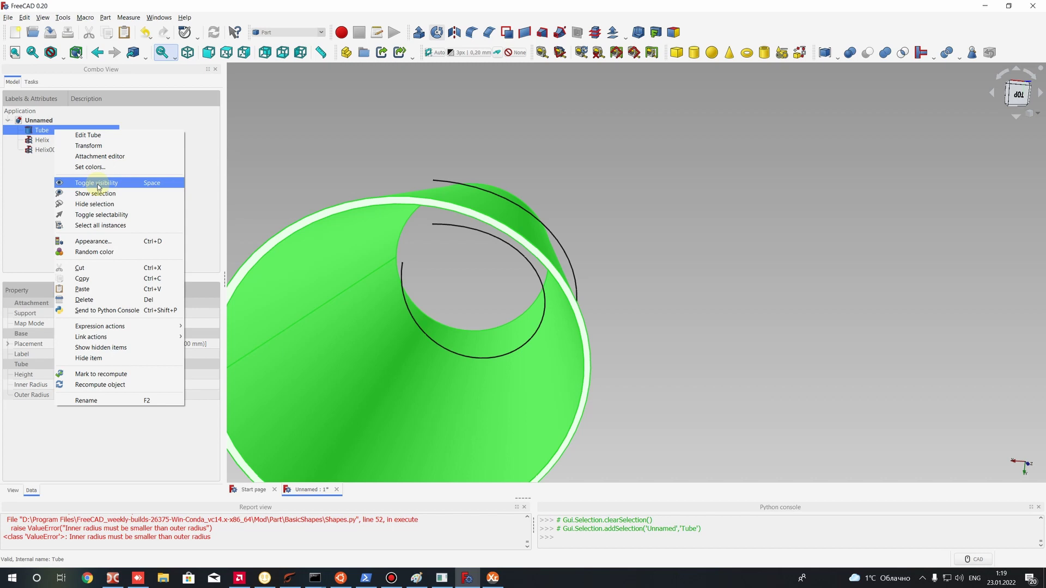
{"action": "left_click", "coordinate": [142, 184]}
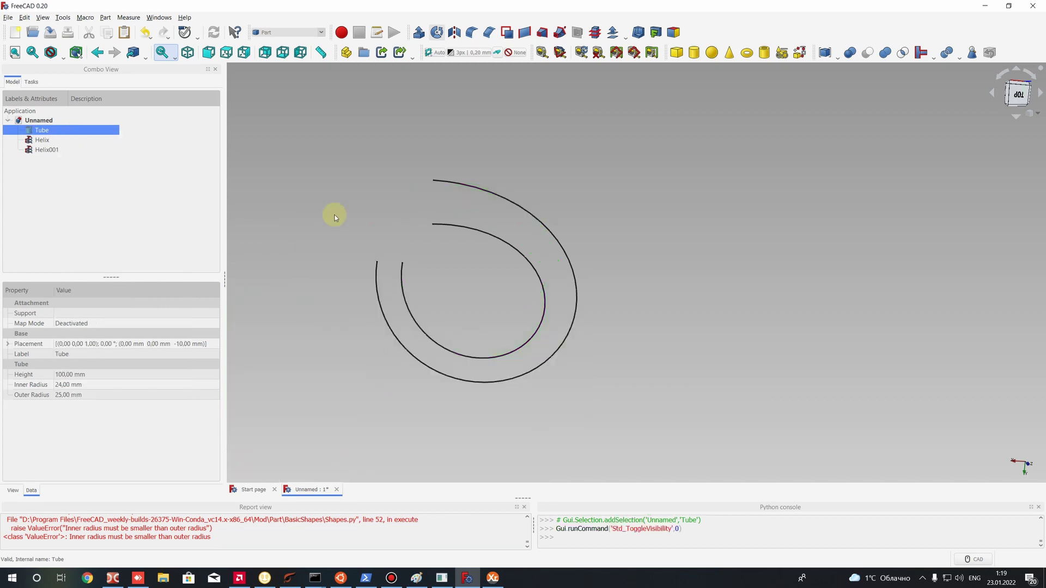
{"action": "middle_click_drag", "start_coordinate": [619, 226], "coordinate": [577, 82]}
{"action": "scroll", "coordinate": [575, 80], "scroll_direction": "up", "scroll_amount": 3}
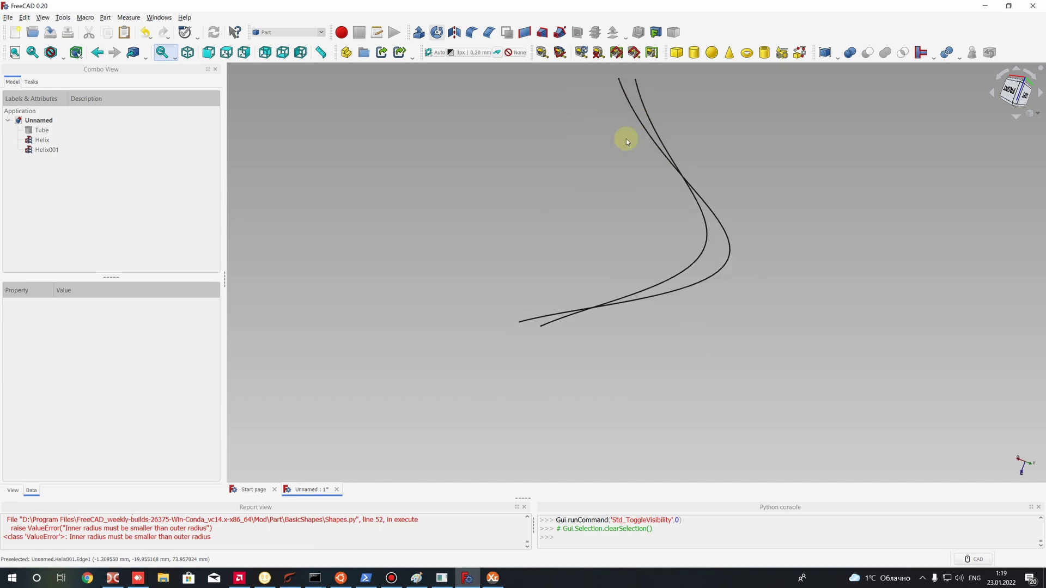
{"action": "scroll", "coordinate": [694, 116], "scroll_direction": "down", "scroll_amount": 2}
{"action": "scroll", "coordinate": [695, 117], "scroll_direction": "up", "scroll_amount": 2}
{"action": "left_click", "coordinate": [42, 140]}
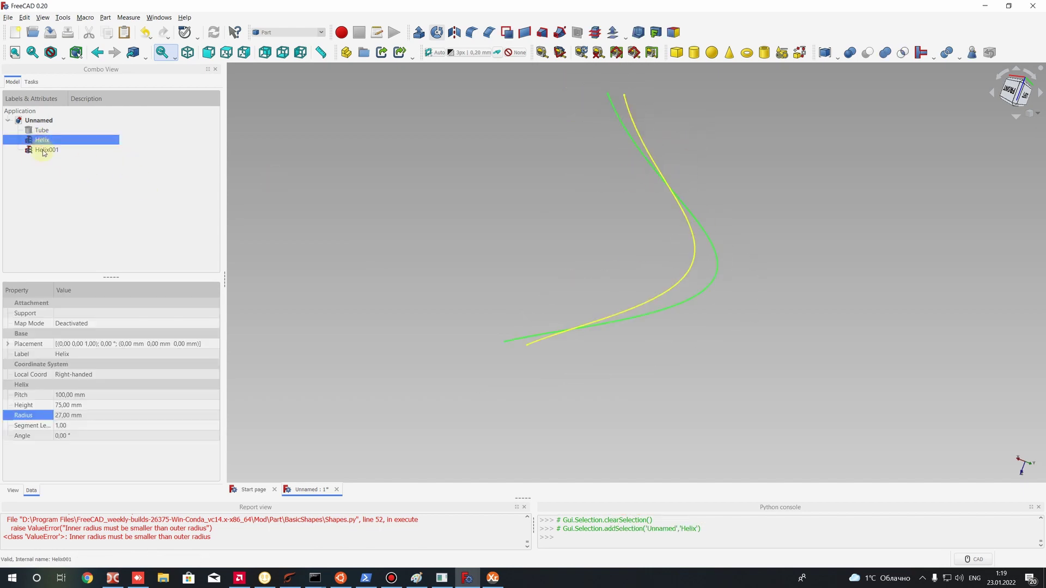
Create a ruled surface between Helix and Helix001
{"action": "left_click", "coordinate": [44, 151], "text": "ctrl"}
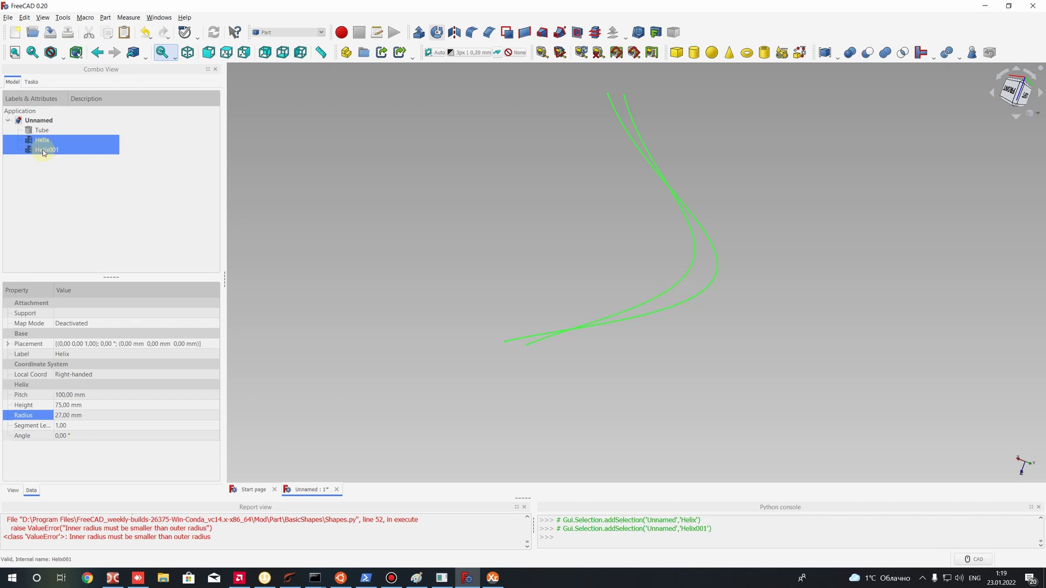
{"action": "left_click", "coordinate": [524, 34]}
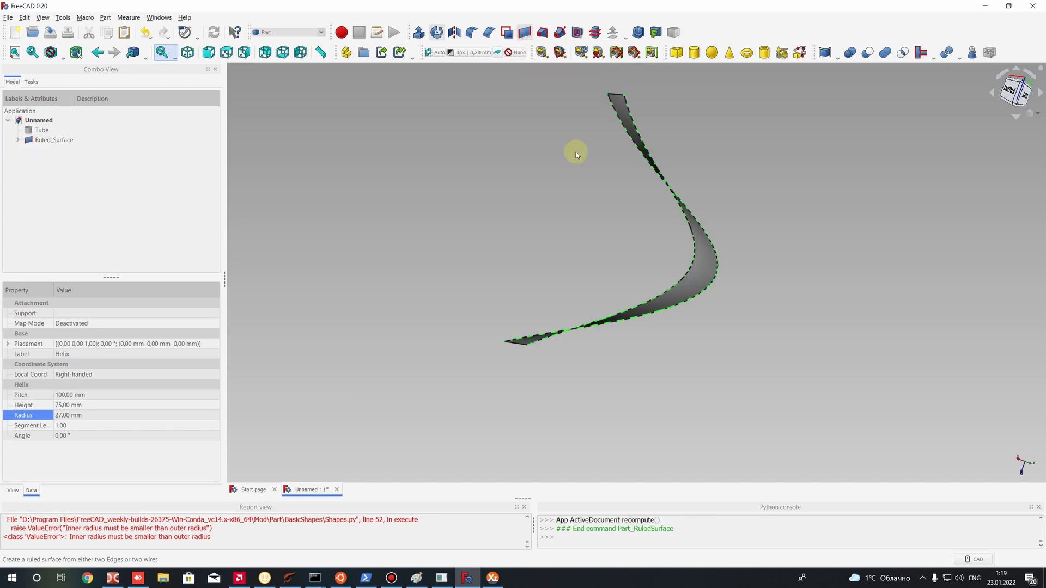
{"action": "middle_click_drag", "start_coordinate": [579, 247], "coordinate": [532, 236]}
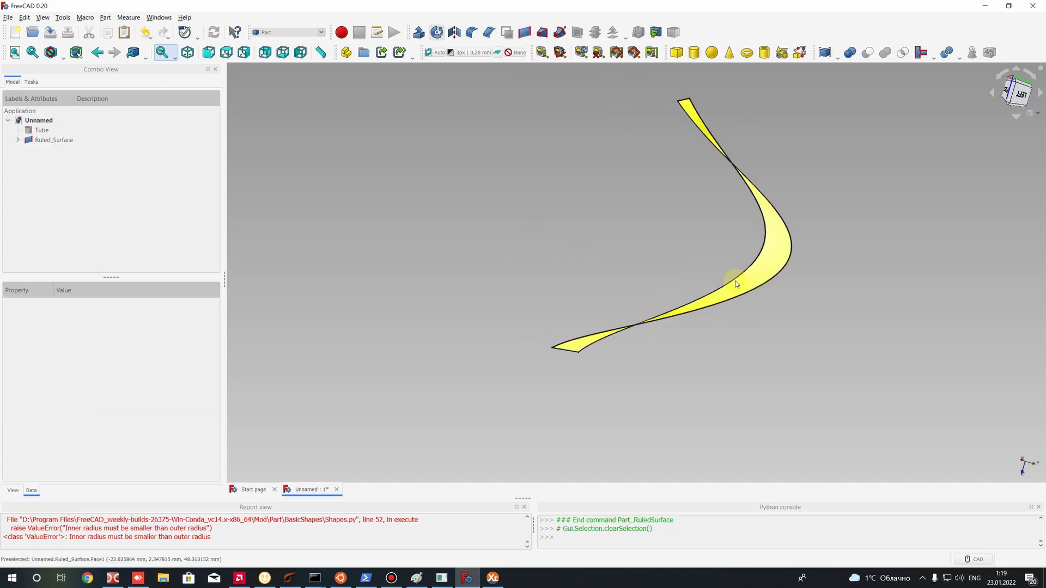
{"action": "left_click", "coordinate": [751, 283]}
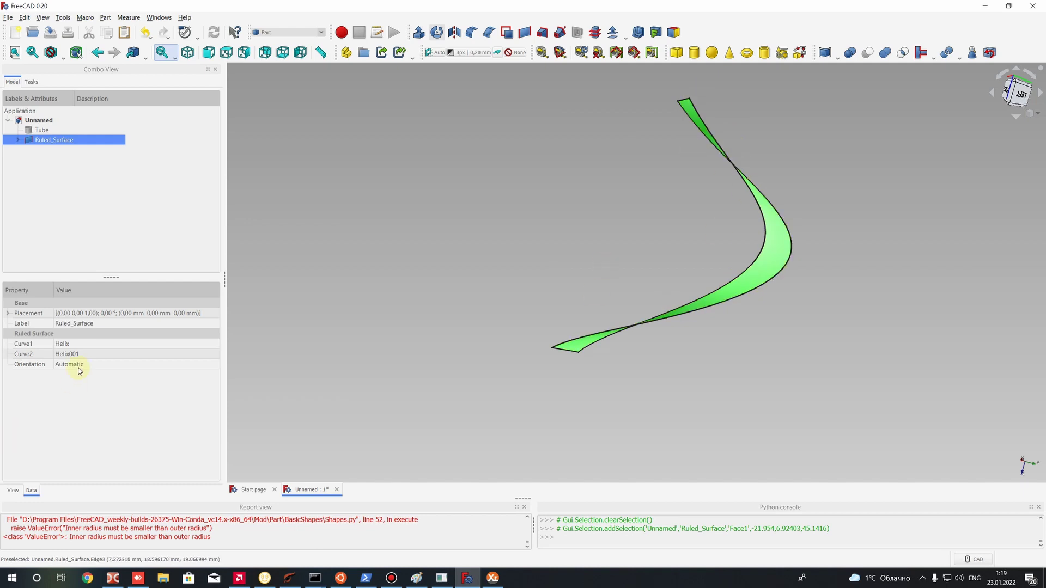
Set the ruled surface Orientation to Forward, then try Reversed
{"action": "double_click", "coordinate": [79, 365]}
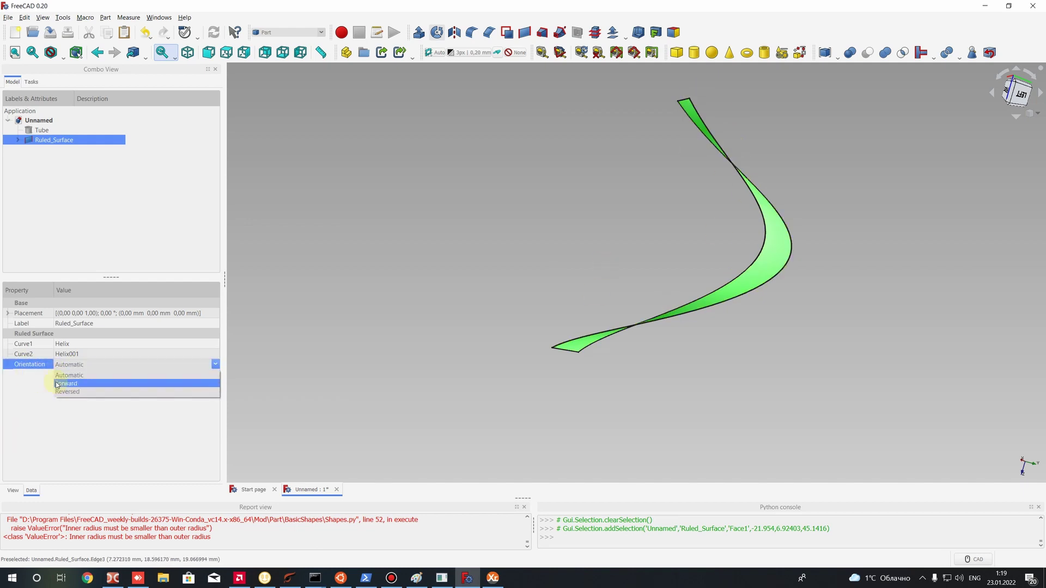
{"action": "left_click", "coordinate": [74, 385]}
{"action": "left_click", "coordinate": [420, 303]}
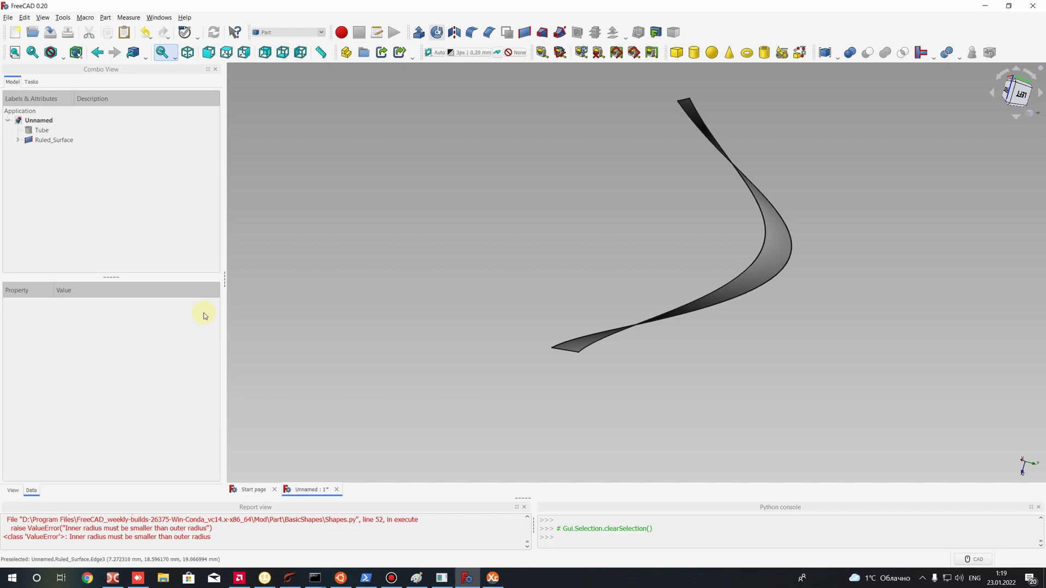
{"action": "left_click", "coordinate": [33, 139]}
{"action": "double_click", "coordinate": [76, 365]}
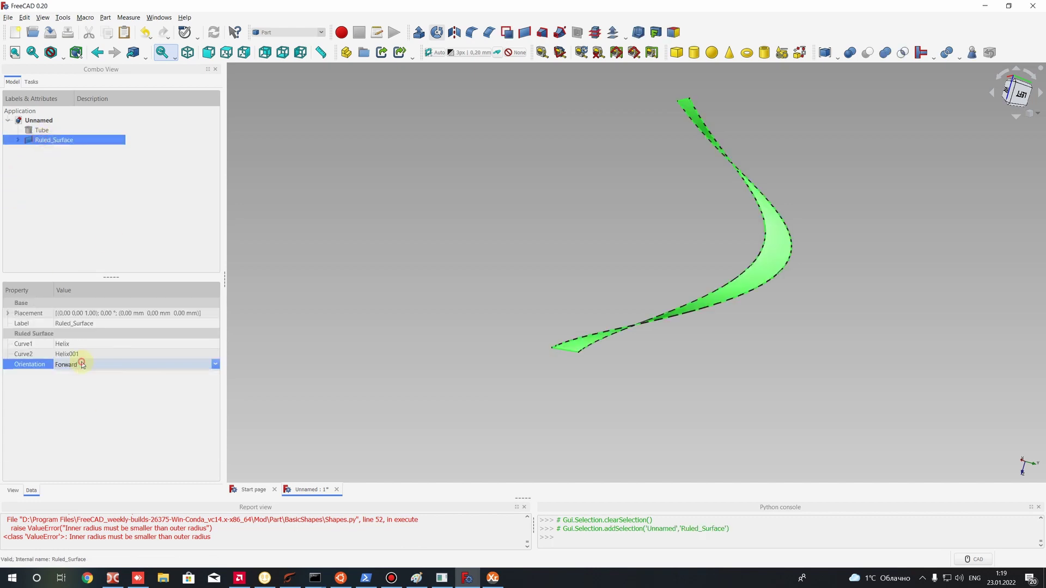
{"action": "left_click", "coordinate": [69, 393]}
{"action": "left_click", "coordinate": [462, 226]}
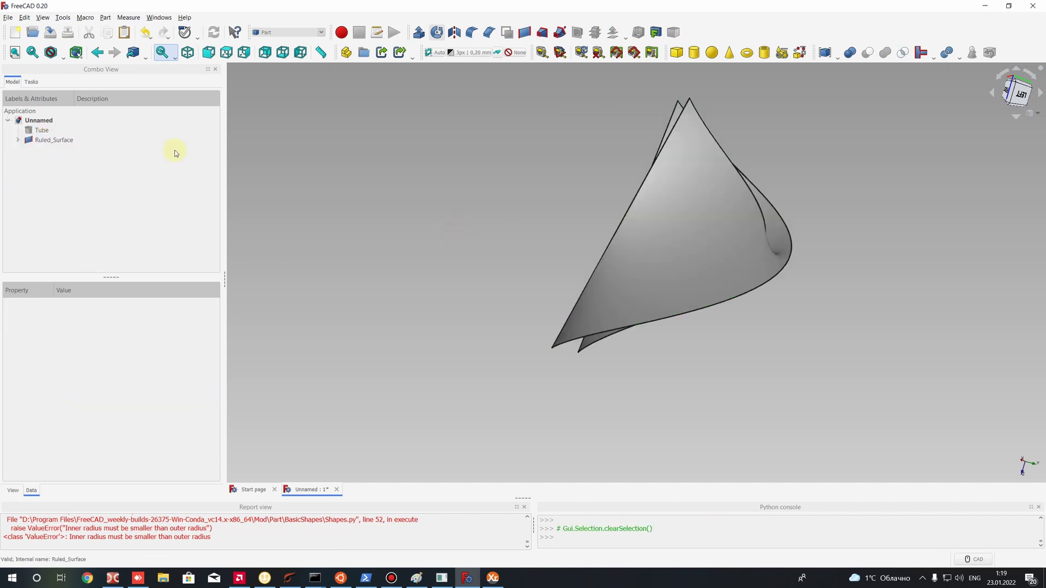
{"action": "left_click", "coordinate": [45, 140]}
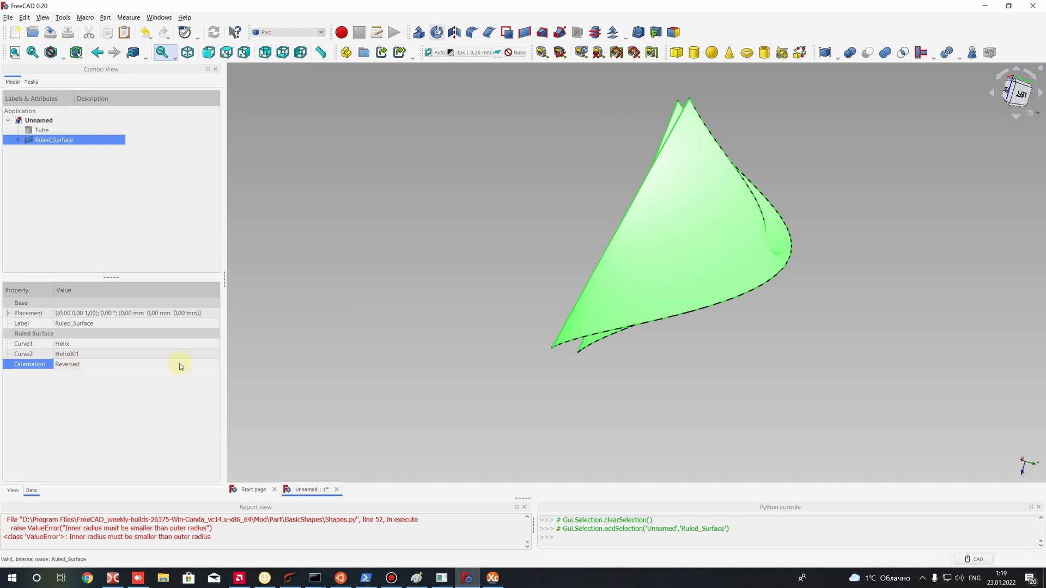
Set the Orientation back to Forward to restore the twisted ribbon
{"action": "middle_click_drag", "start_coordinate": [594, 299], "coordinate": [705, 229]}
{"action": "middle_click_drag", "start_coordinate": [784, 261], "coordinate": [236, 369]}
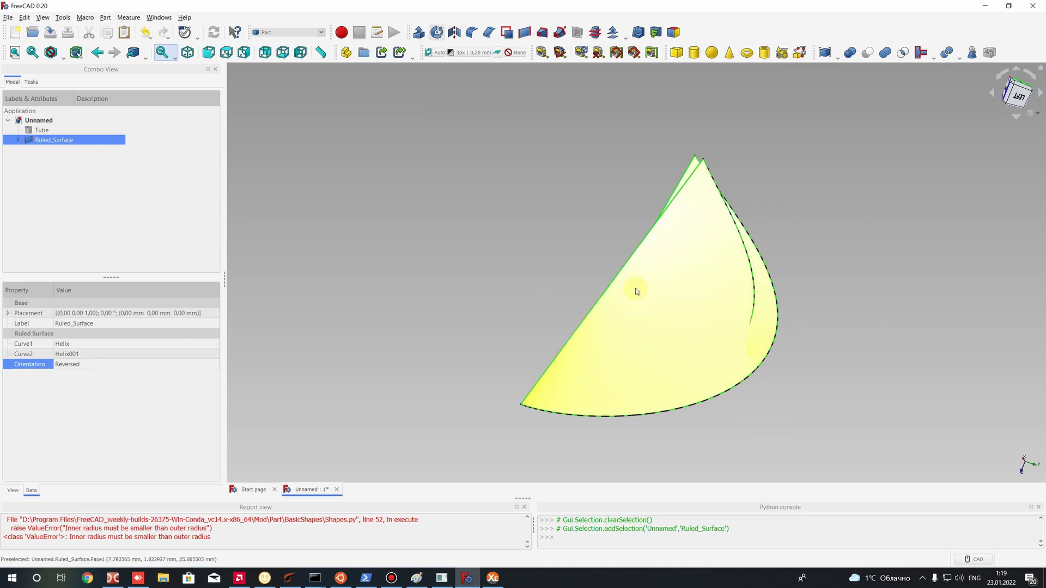
{"action": "left_click", "coordinate": [70, 368]}
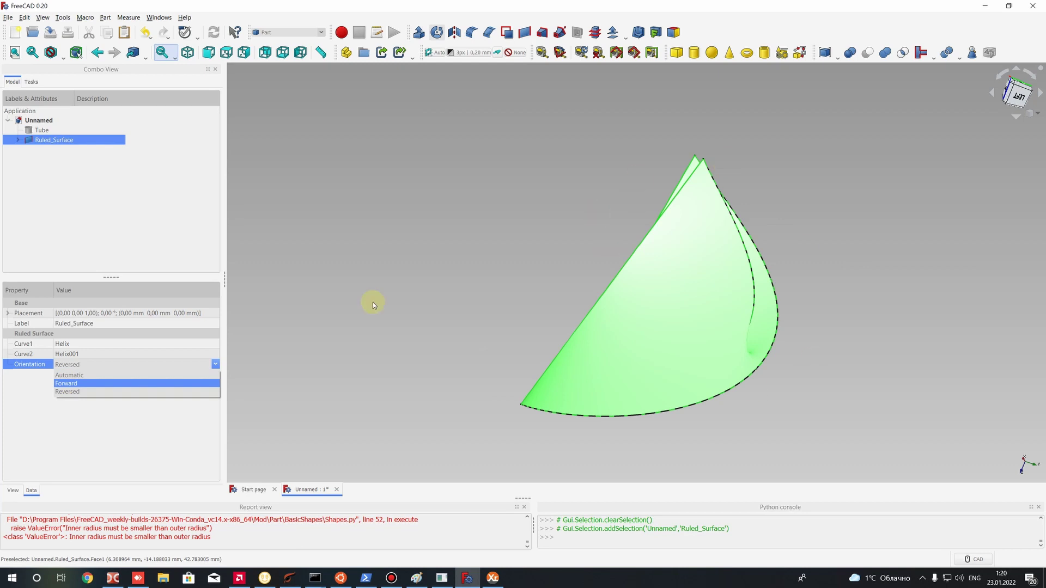
{"action": "left_click", "coordinate": [67, 384]}
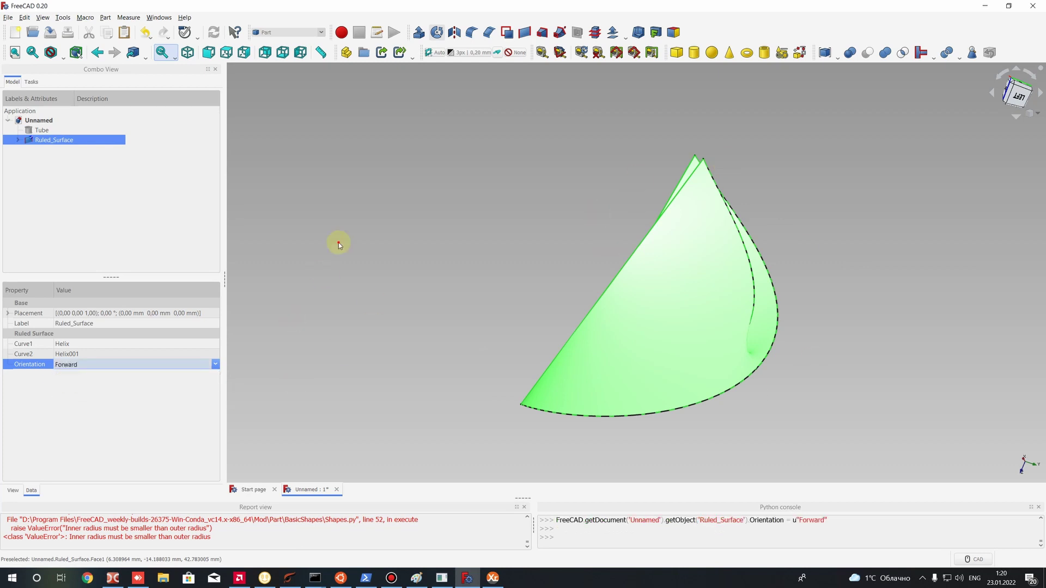
{"action": "left_click", "coordinate": [429, 250]}
{"action": "left_click", "coordinate": [38, 141]}
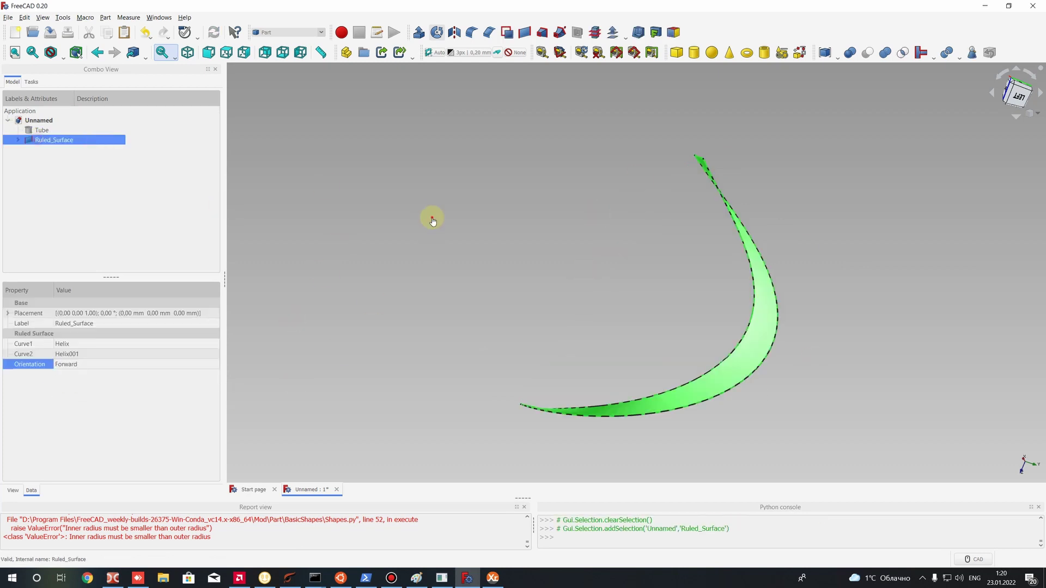
{"action": "left_click", "coordinate": [447, 221]}
{"action": "middle_click_drag", "start_coordinate": [665, 262], "coordinate": [414, 217]}
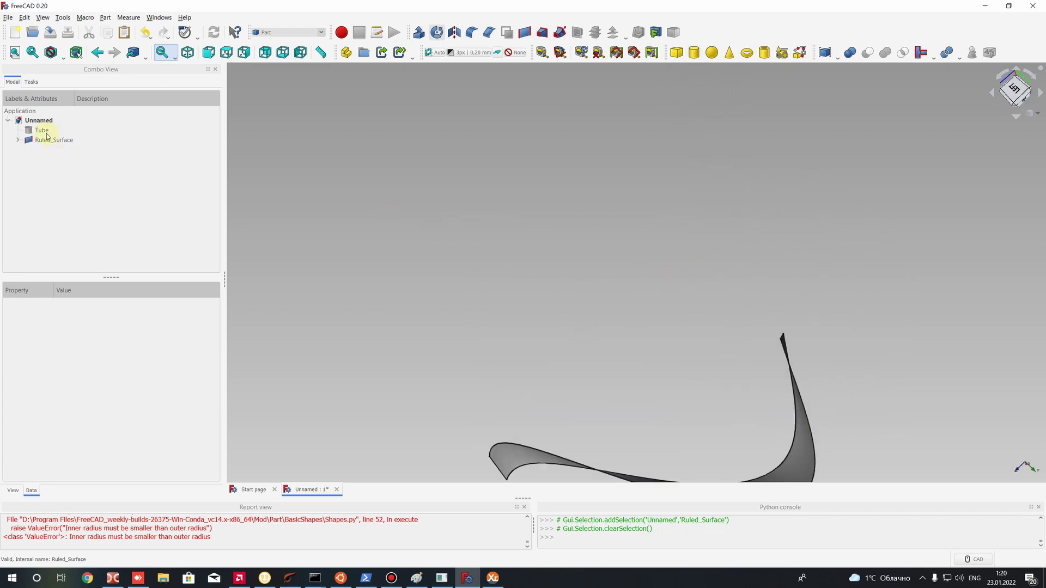
Show the Tube again and orbit to see it with the ribbon
{"action": "left_click", "coordinate": [42, 130]}
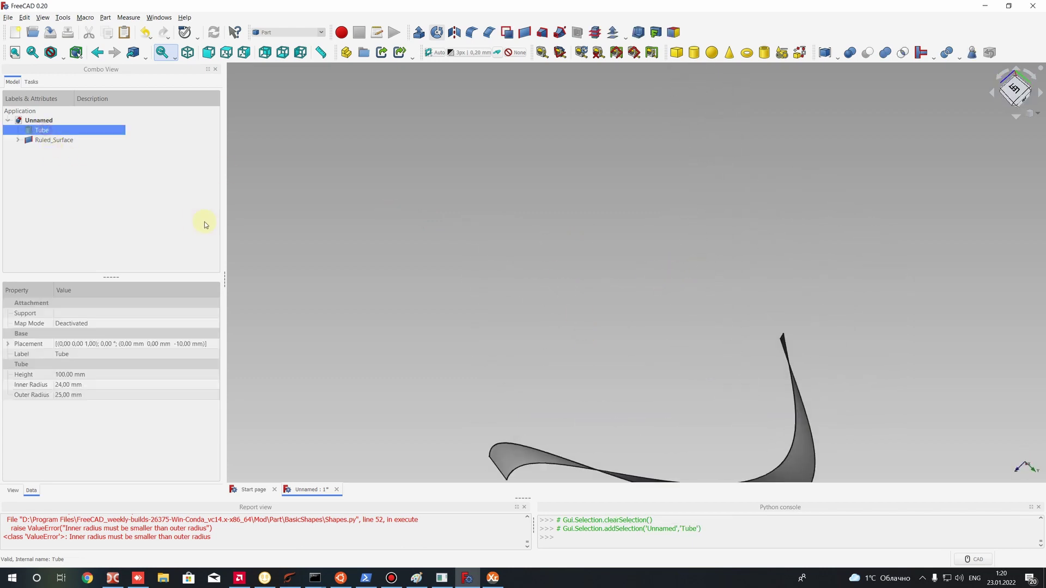
{"action": "right_click", "coordinate": [39, 133]}
{"action": "left_click", "coordinate": [38, 129]}
{"action": "key", "text": "space"}
{"action": "scroll", "coordinate": [578, 175], "scroll_direction": "down", "scroll_amount": 3}
{"action": "middle_click_drag", "start_coordinate": [567, 131], "coordinate": [603, 265]}
{"action": "scroll", "coordinate": [603, 266], "scroll_direction": "up", "scroll_amount": 2}
{"action": "middle_click_drag", "start_coordinate": [528, 182], "coordinate": [489, 219]}
Hide the Ruled_Surface, briefly toggling it back on to check
{"action": "left_click", "coordinate": [50, 140]}
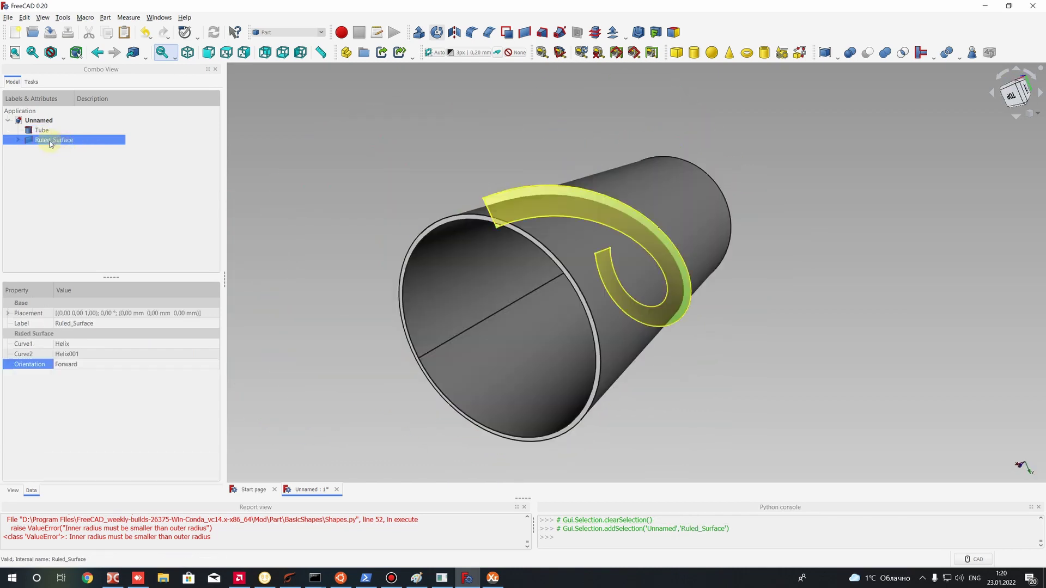
{"action": "key", "text": "space"}
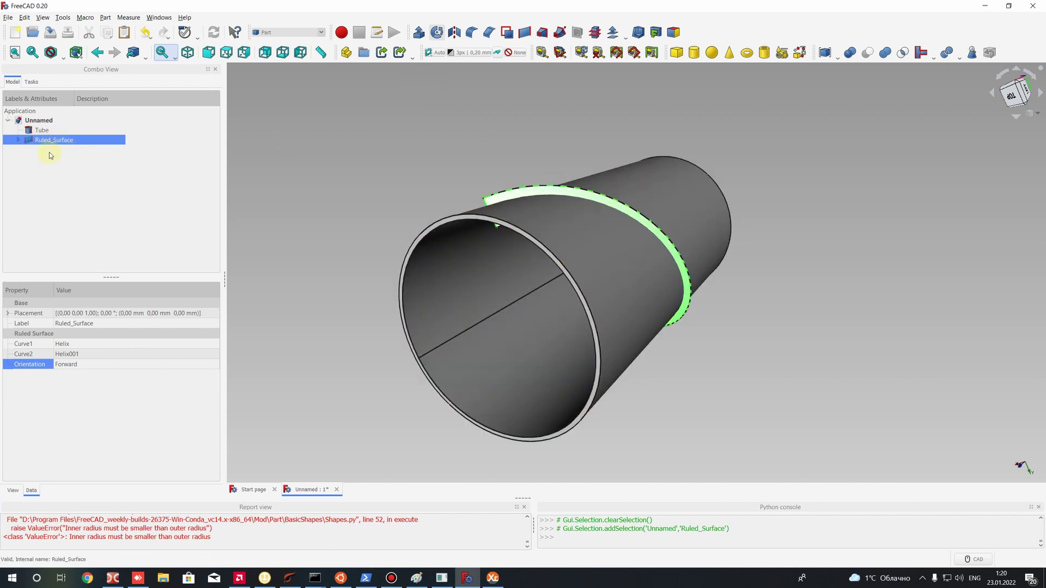
{"action": "left_click", "coordinate": [90, 17]}
{"action": "key", "text": "Escape"}
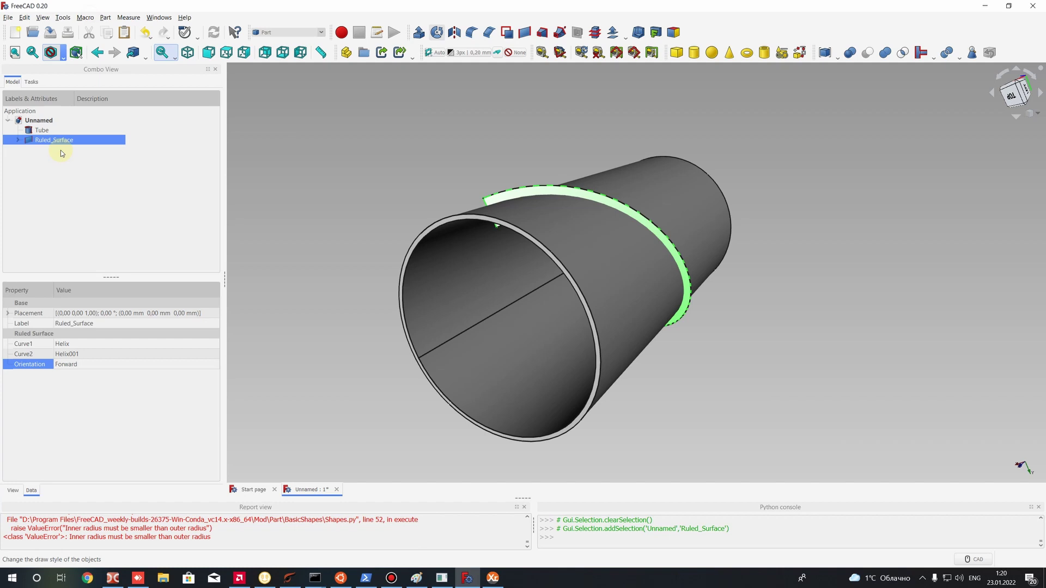
{"action": "key", "text": "space"}
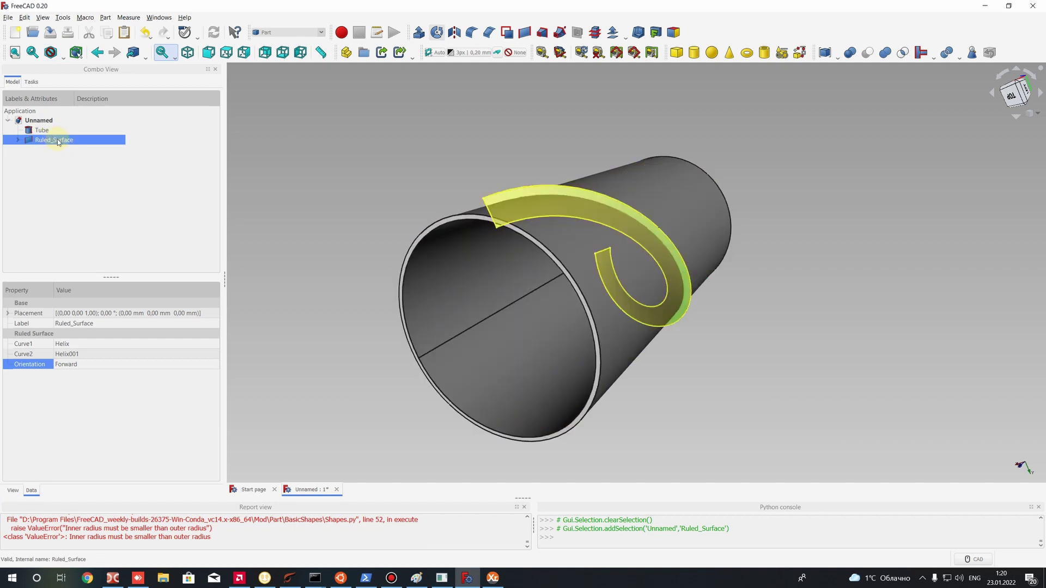
{"action": "key", "text": "space"}
{"action": "left_click", "coordinate": [103, 17]}
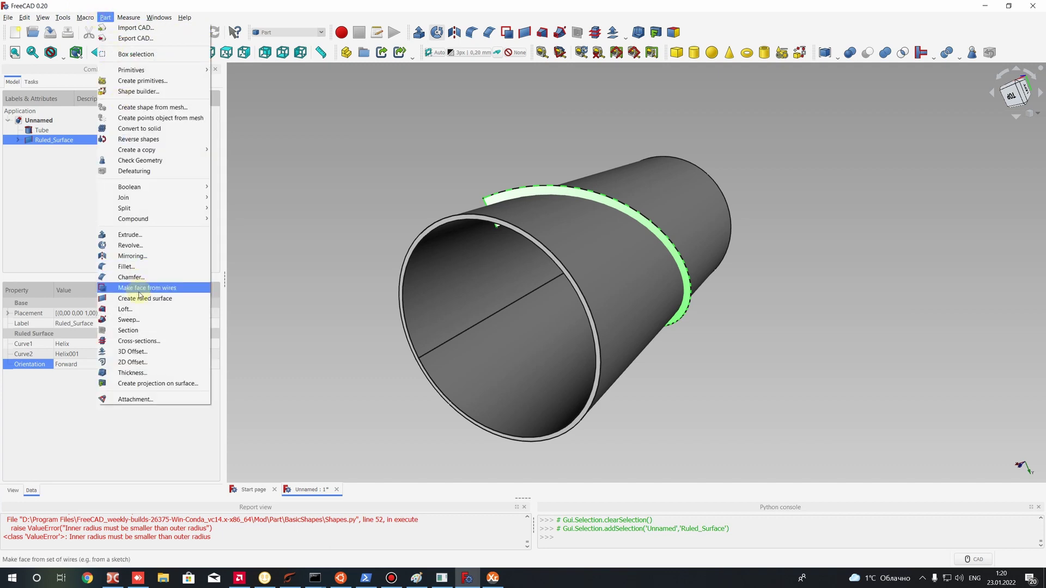
Make an 8 mm 3D Offset of the ruled surface with Fill offset enabled
{"action": "left_click", "coordinate": [131, 352]}
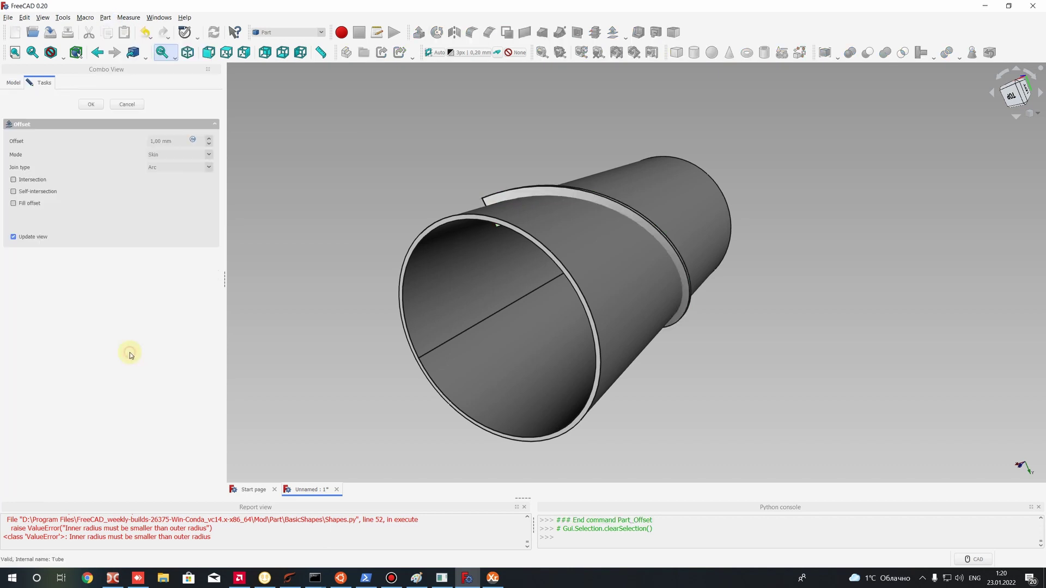
{"action": "middle_click_drag", "start_coordinate": [533, 156], "coordinate": [479, 158]}
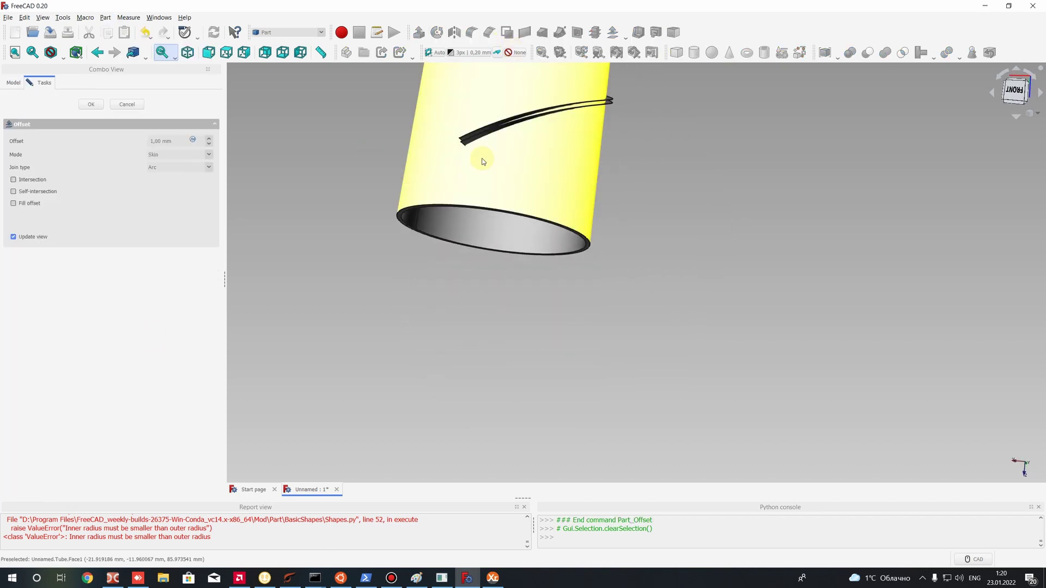
{"action": "scroll", "coordinate": [468, 161], "scroll_direction": "up", "scroll_amount": 6}
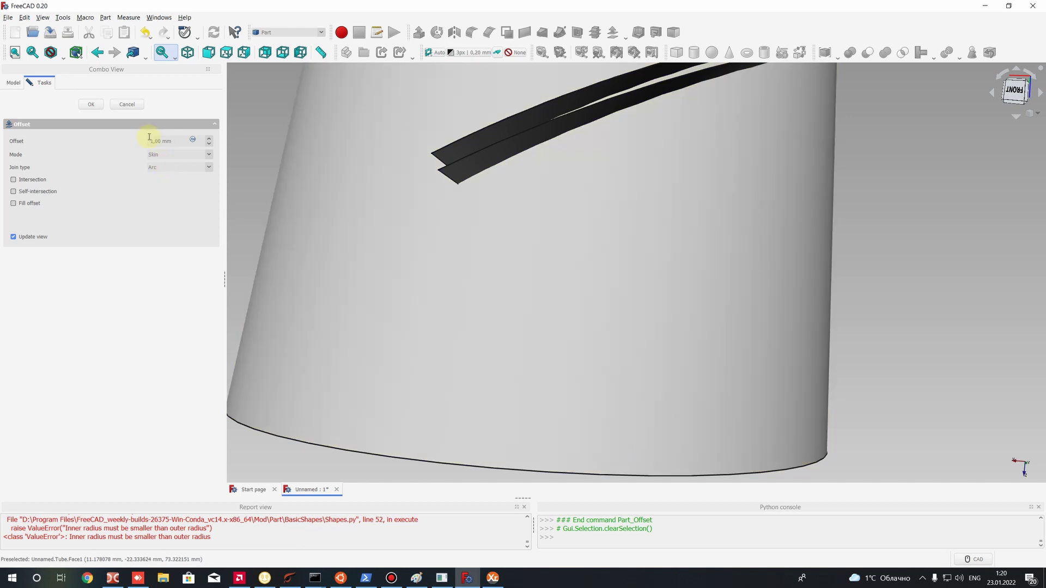
{"action": "left_click", "coordinate": [157, 142]}
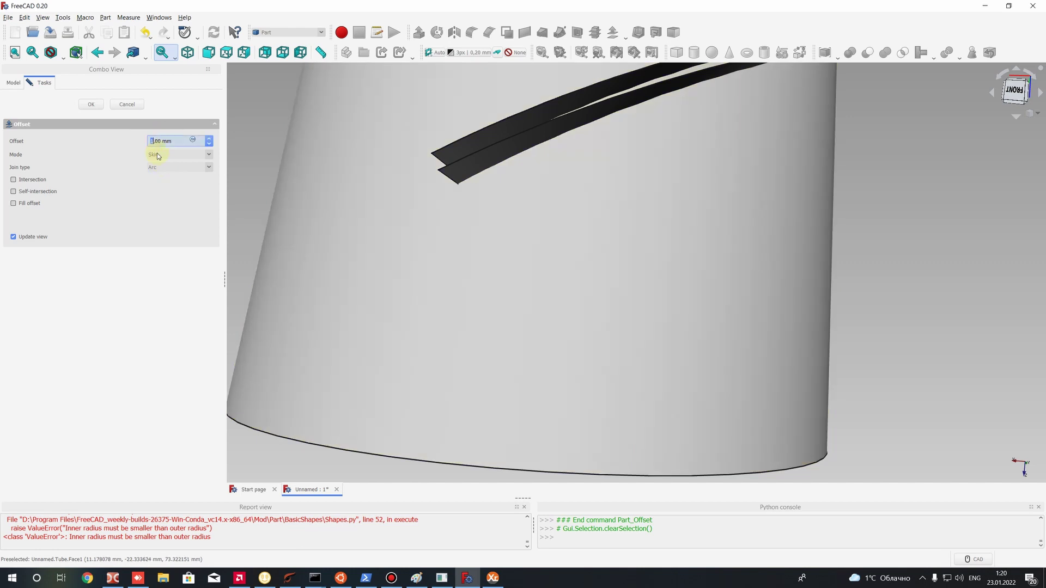
{"action": "type", "text": "8"}
{"action": "scroll", "coordinate": [672, 201], "scroll_direction": "down", "scroll_amount": 5}
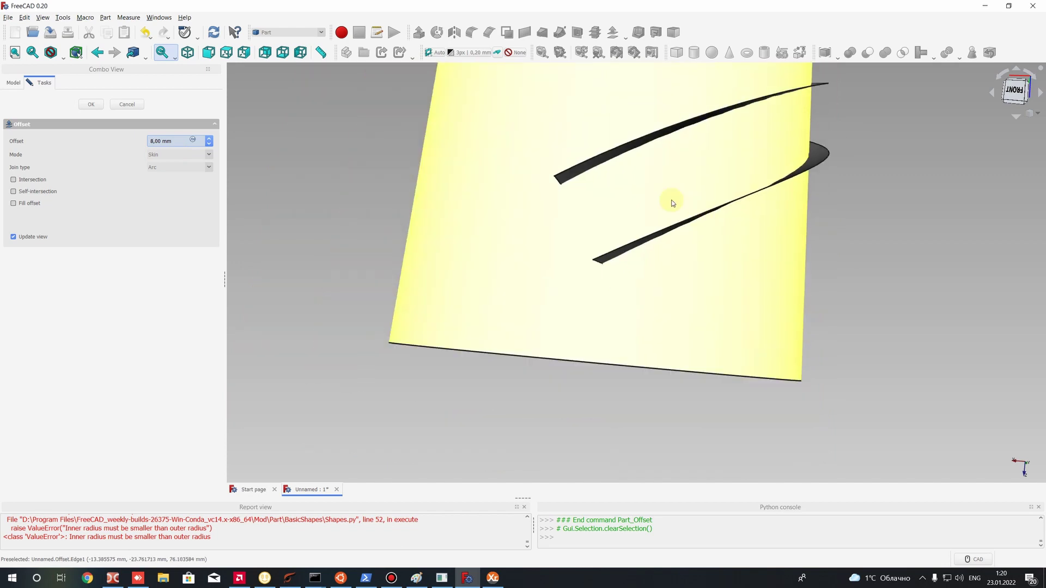
{"action": "middle_click_drag", "start_coordinate": [760, 225], "coordinate": [123, 127]}
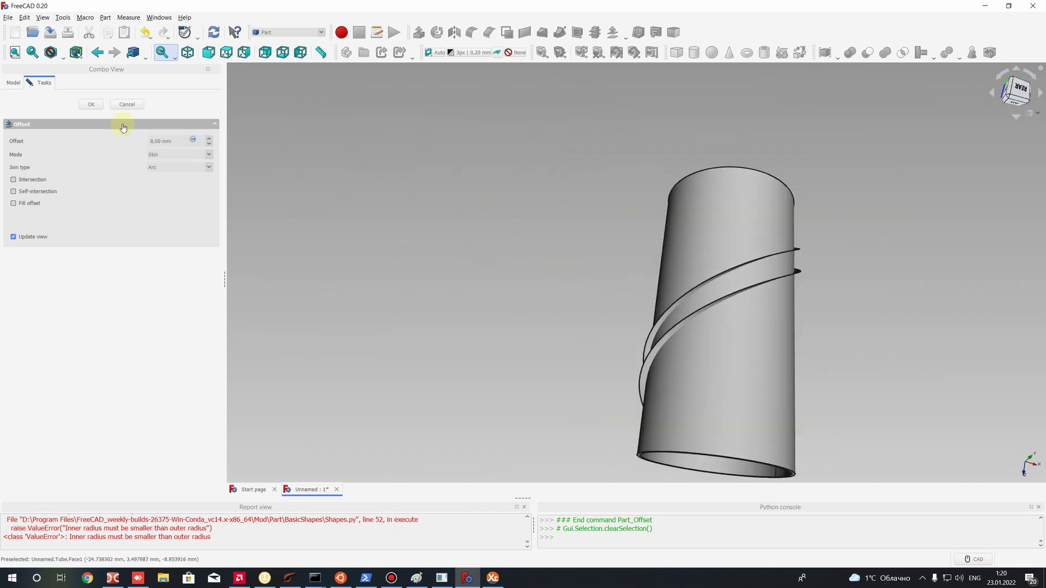
{"action": "left_click", "coordinate": [13, 204]}
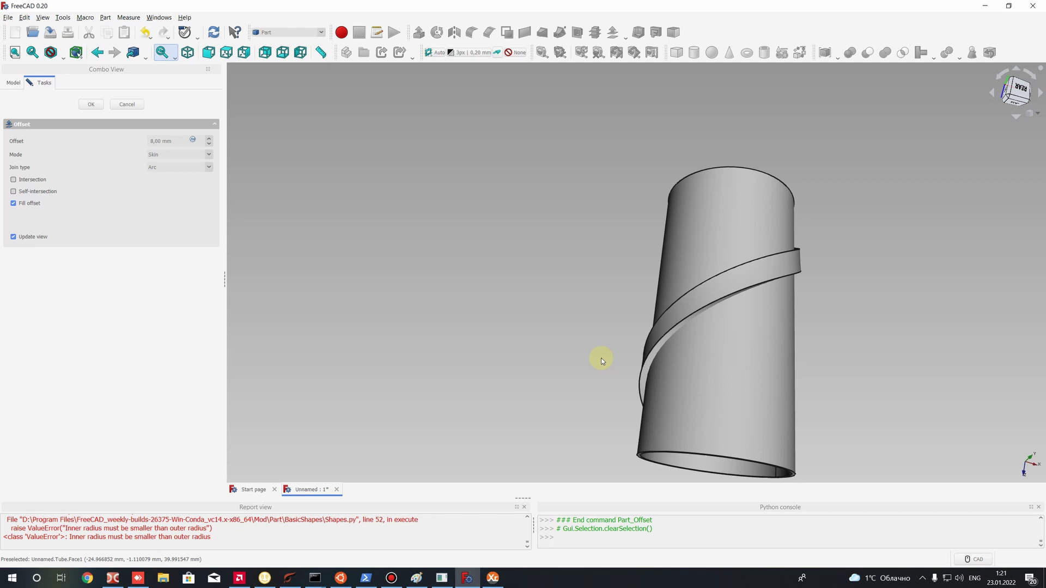
{"action": "left_click", "coordinate": [91, 105]}
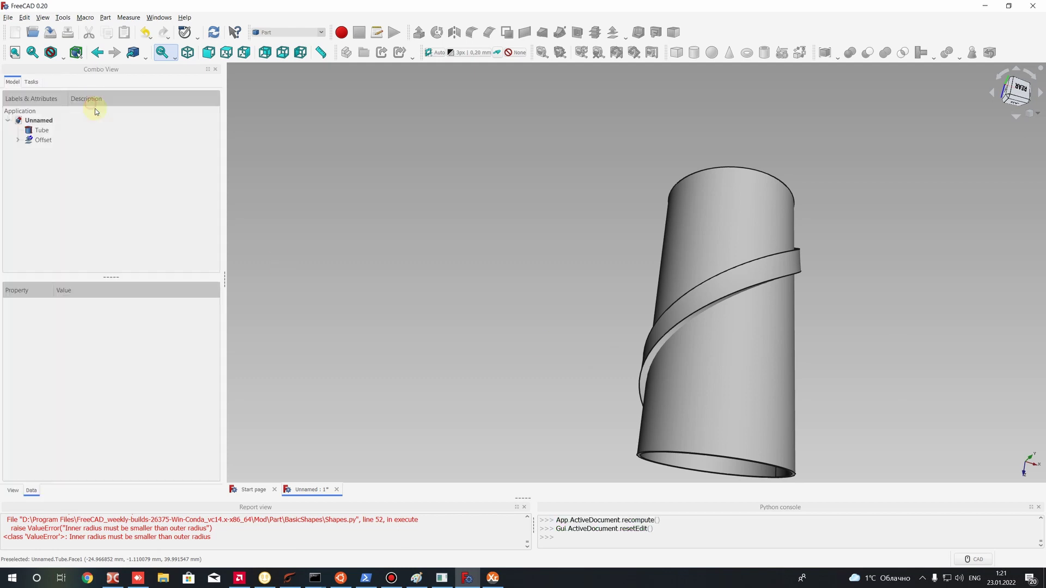
Orbit and zoom the view to look down into the tube's open end at the slot piece
{"action": "middle_click_drag", "start_coordinate": [488, 269], "coordinate": [427, 191]}
{"action": "left_click", "coordinate": [41, 130]}
{"action": "left_click", "coordinate": [42, 140]}
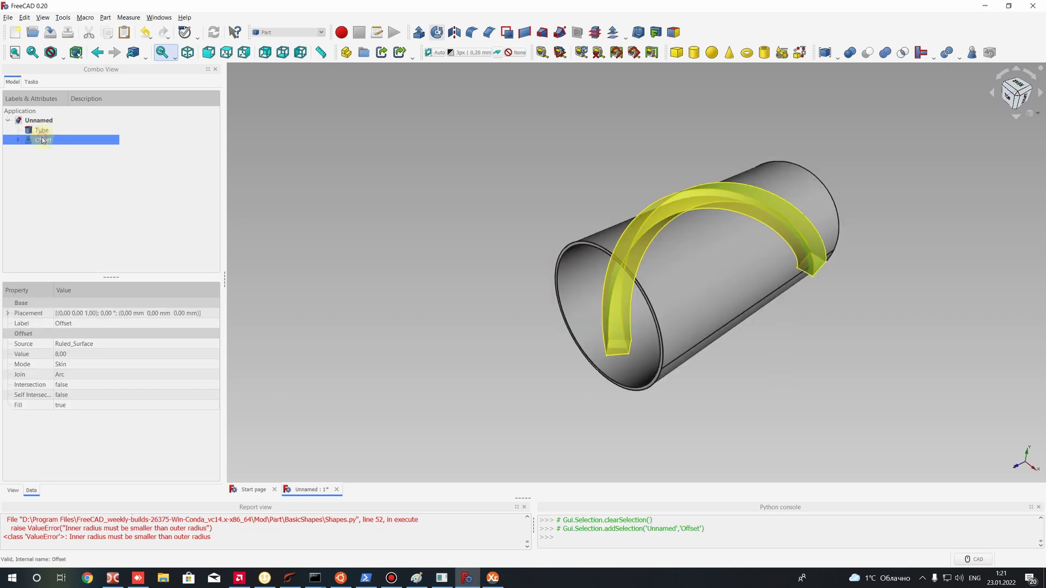
{"action": "left_click", "coordinate": [477, 197]}
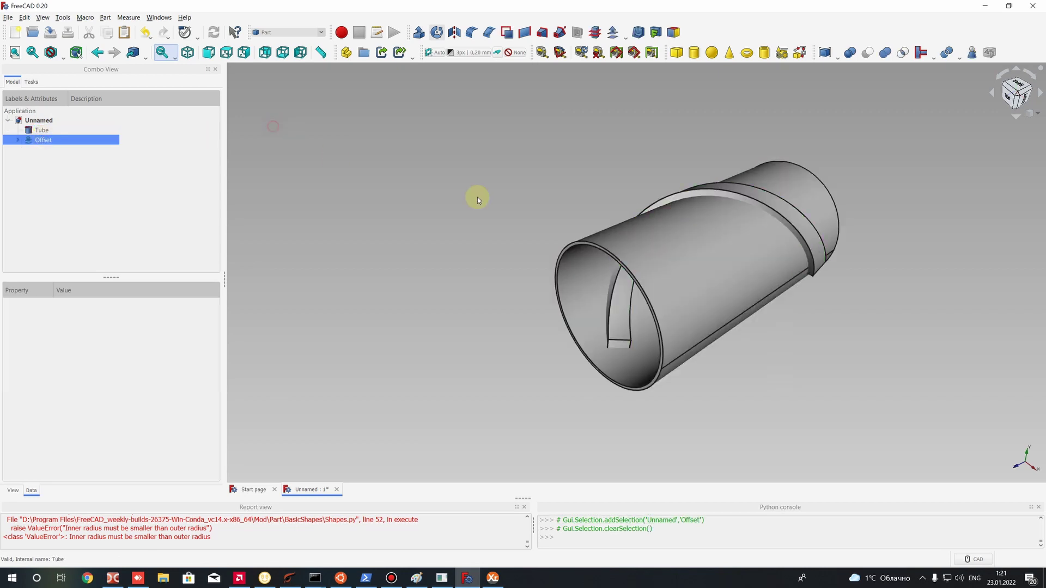
{"action": "scroll", "coordinate": [626, 262], "scroll_direction": "up", "scroll_amount": 2}
{"action": "middle_click_drag", "start_coordinate": [367, 205], "coordinate": [616, 254]}
{"action": "middle_click_drag", "start_coordinate": [571, 325], "coordinate": [625, 339]}
{"action": "scroll", "coordinate": [625, 338], "scroll_direction": "up", "scroll_amount": 2}
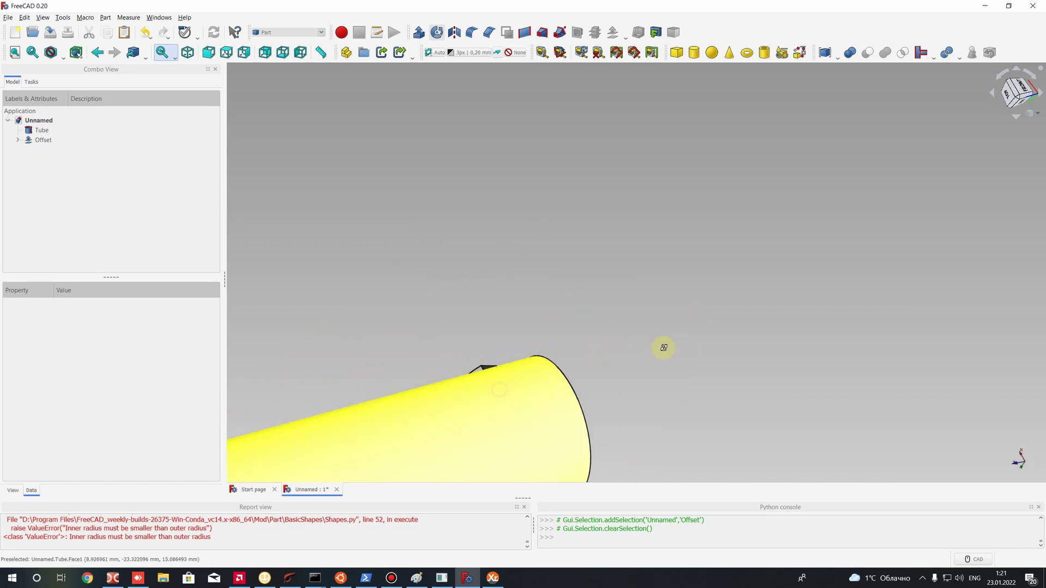
{"action": "scroll", "coordinate": [662, 346], "scroll_direction": "down", "scroll_amount": 5}
{"action": "middle_click_drag", "start_coordinate": [602, 392], "coordinate": [593, 433]}
{"action": "scroll", "coordinate": [592, 432], "scroll_direction": "up", "scroll_amount": 3}
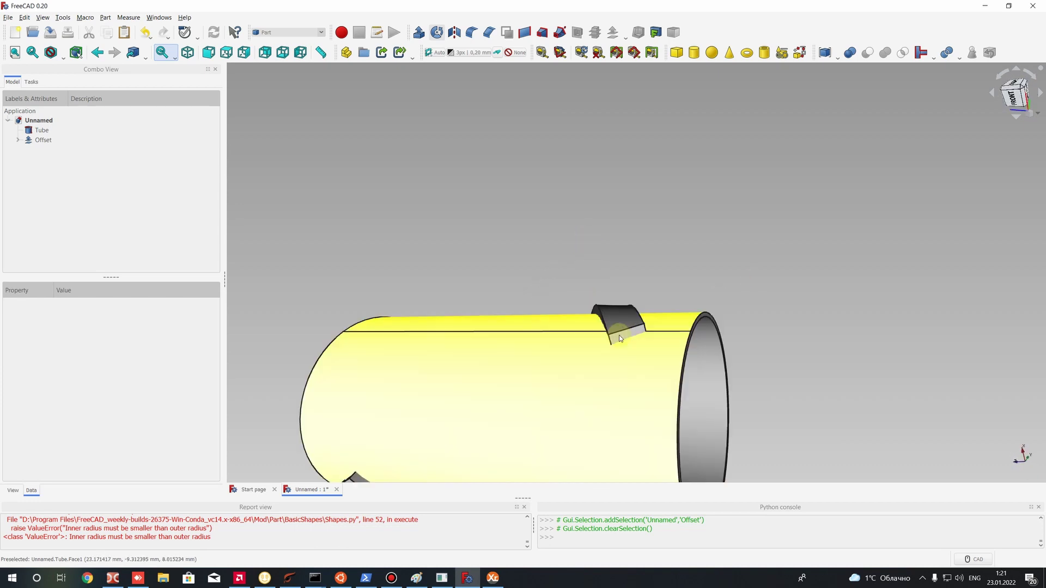
{"action": "scroll", "coordinate": [621, 348], "scroll_direction": "up", "scroll_amount": 3}
Select the slot piece's two short end edges, including Edge12
{"action": "left_click", "coordinate": [622, 344]}
{"action": "scroll", "coordinate": [623, 344], "scroll_direction": "up", "scroll_amount": 5}
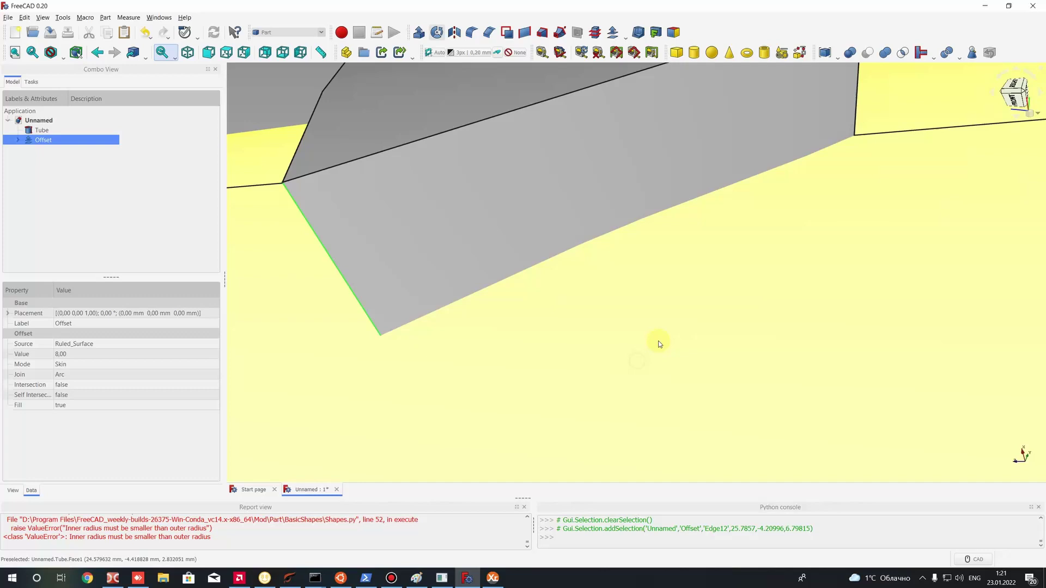
{"action": "middle_click_drag", "start_coordinate": [661, 343], "coordinate": [704, 251]}
{"action": "scroll", "coordinate": [635, 275], "scroll_direction": "down", "scroll_amount": 5}
{"action": "left_click", "coordinate": [705, 250]}
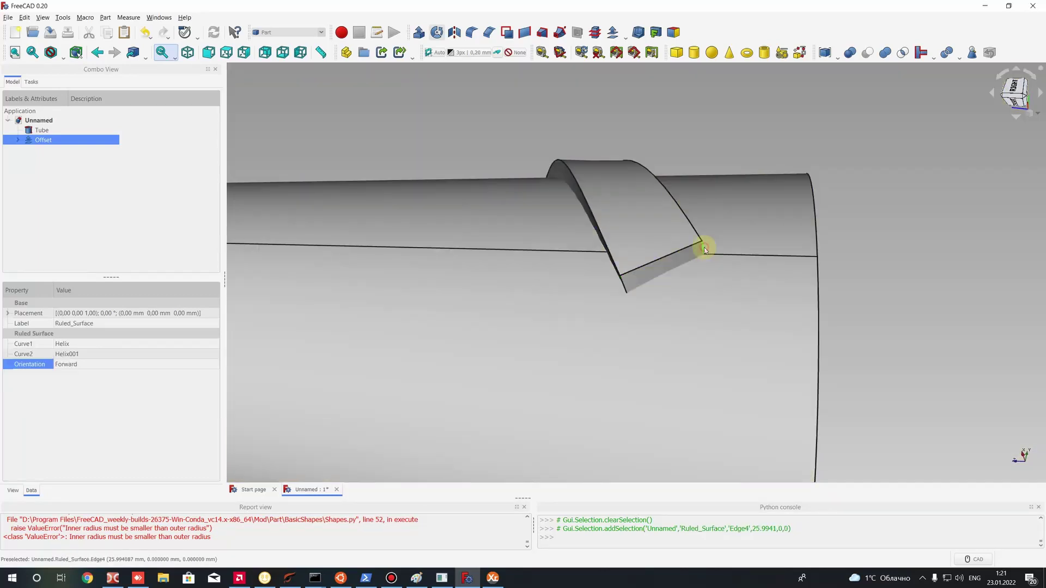
{"action": "scroll", "coordinate": [567, 308], "scroll_direction": "down", "scroll_amount": 5}
{"action": "scroll", "coordinate": [616, 261], "scroll_direction": "up", "scroll_amount": 5}
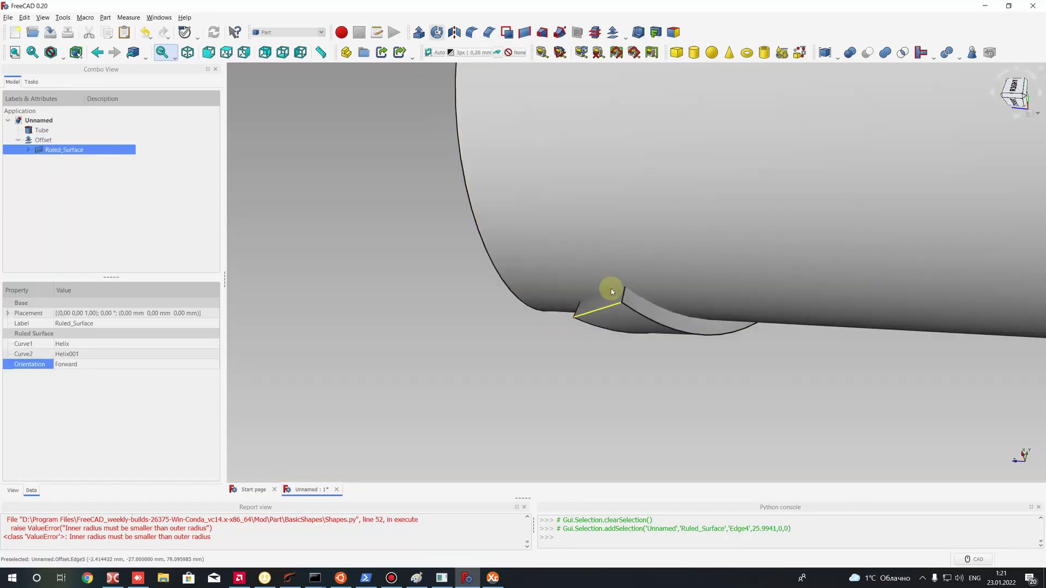
{"action": "scroll", "coordinate": [609, 290], "scroll_direction": "down", "scroll_amount": 4}
{"action": "scroll", "coordinate": [660, 286], "scroll_direction": "up", "scroll_amount": 6}
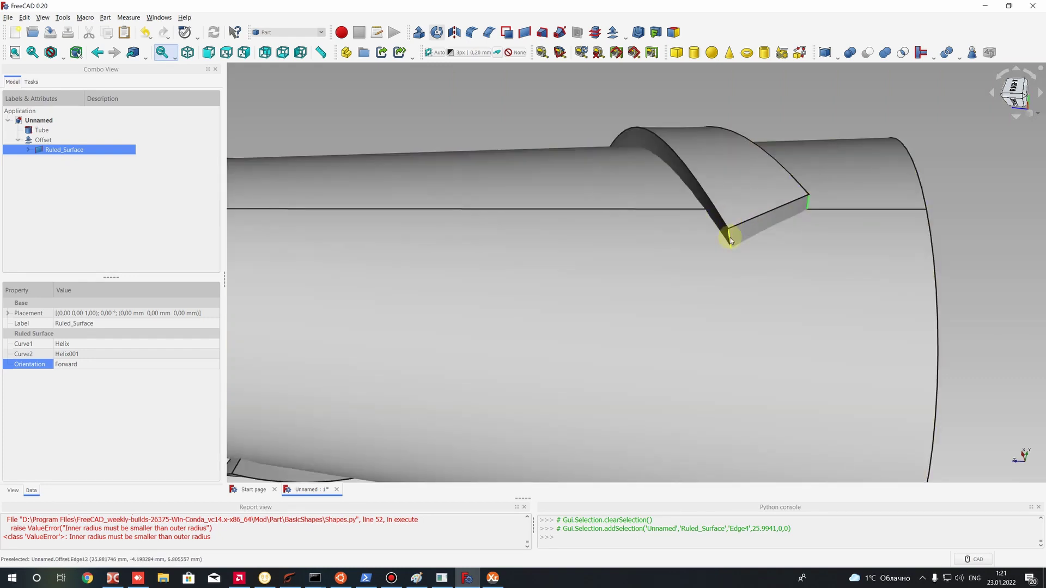
{"action": "left_click", "coordinate": [730, 236]}
{"action": "left_click", "coordinate": [807, 202], "text": "ctrl"}
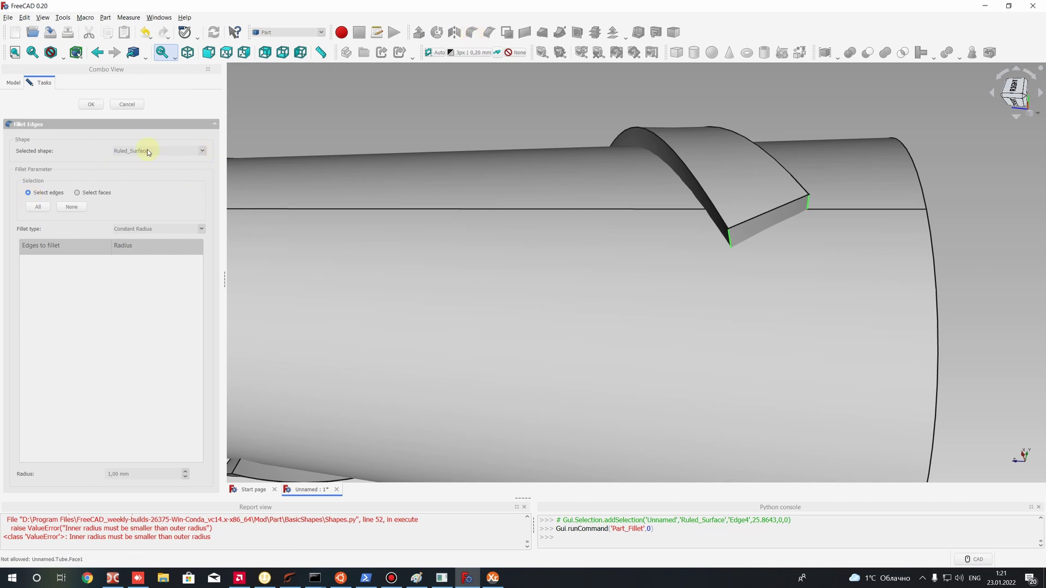
Cancel the fillet and select Ruled_Surface in the model tree
{"action": "left_click", "coordinate": [132, 105]}
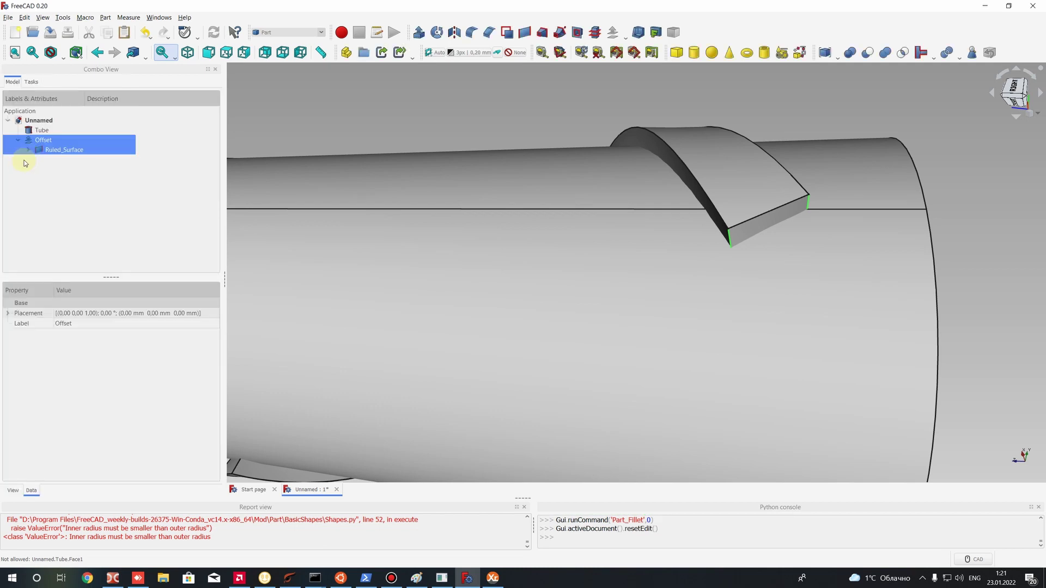
{"action": "left_click", "coordinate": [52, 163]}
{"action": "left_click", "coordinate": [52, 152]}
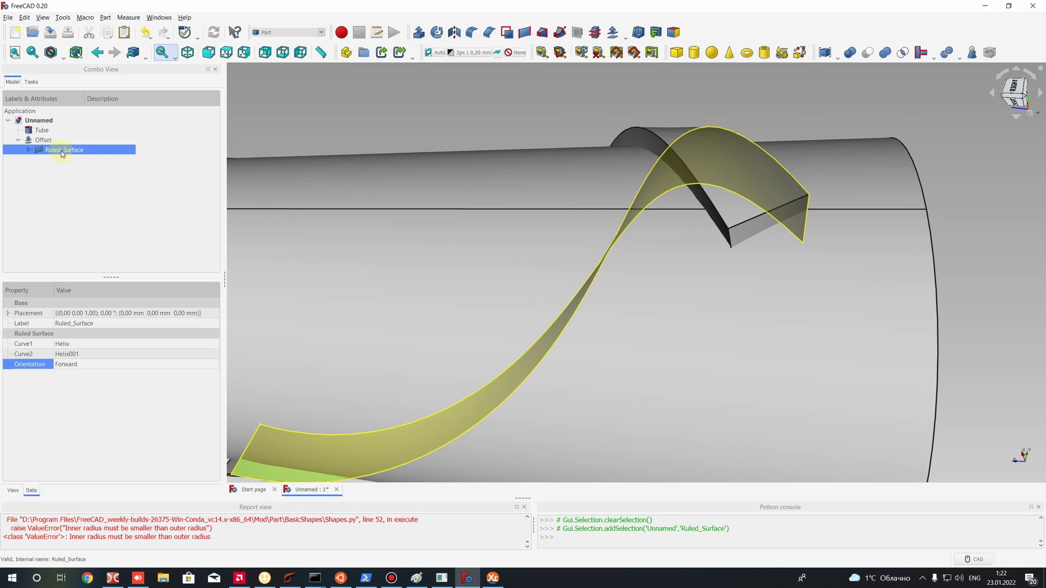
Hide Ruled_Surface, Helix and Helix001, leaving only the offset piece visible
{"action": "key", "text": "space"}
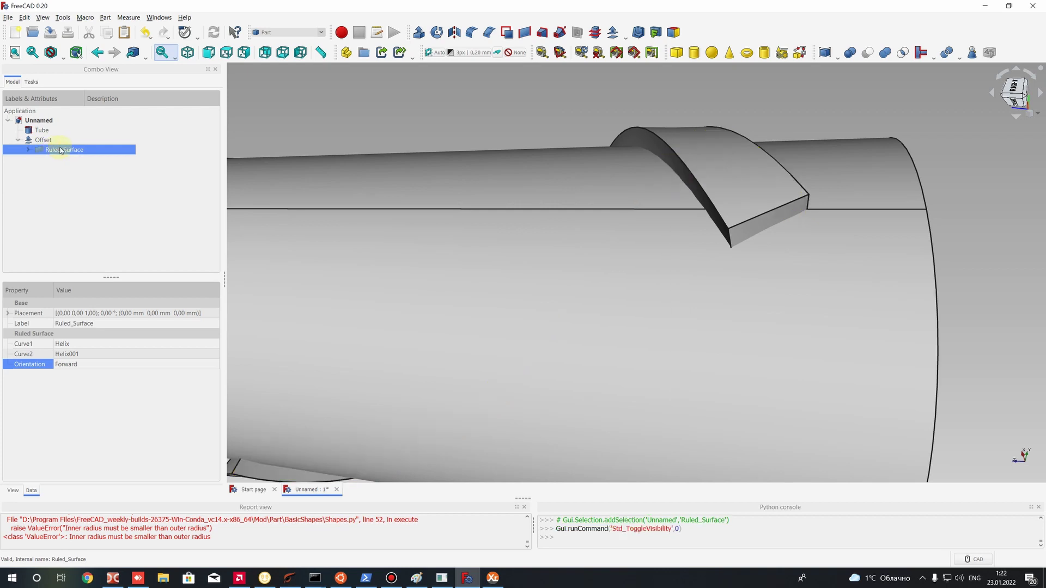
{"action": "left_click", "coordinate": [19, 140]}
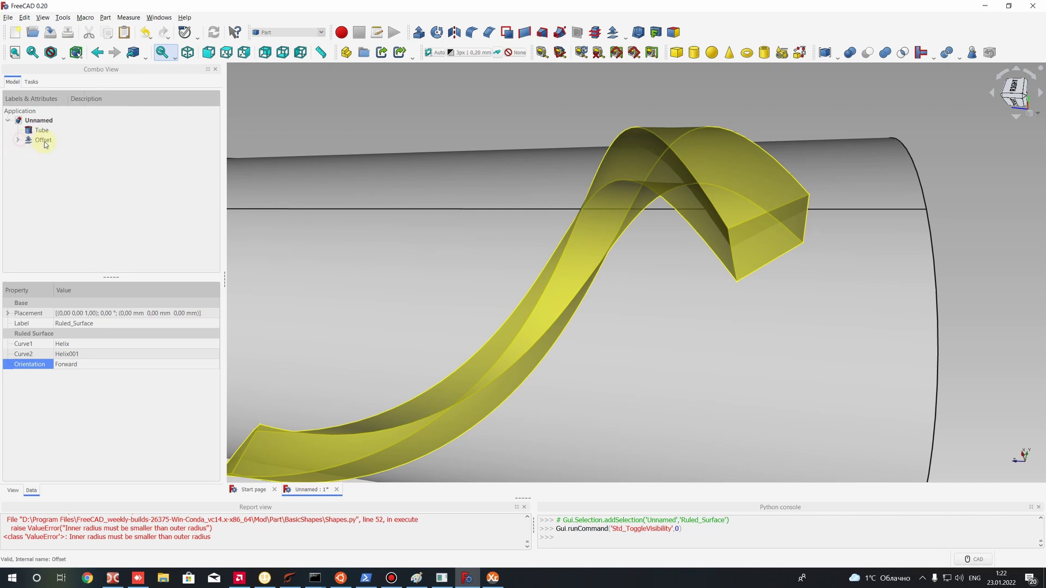
{"action": "left_click", "coordinate": [46, 143]}
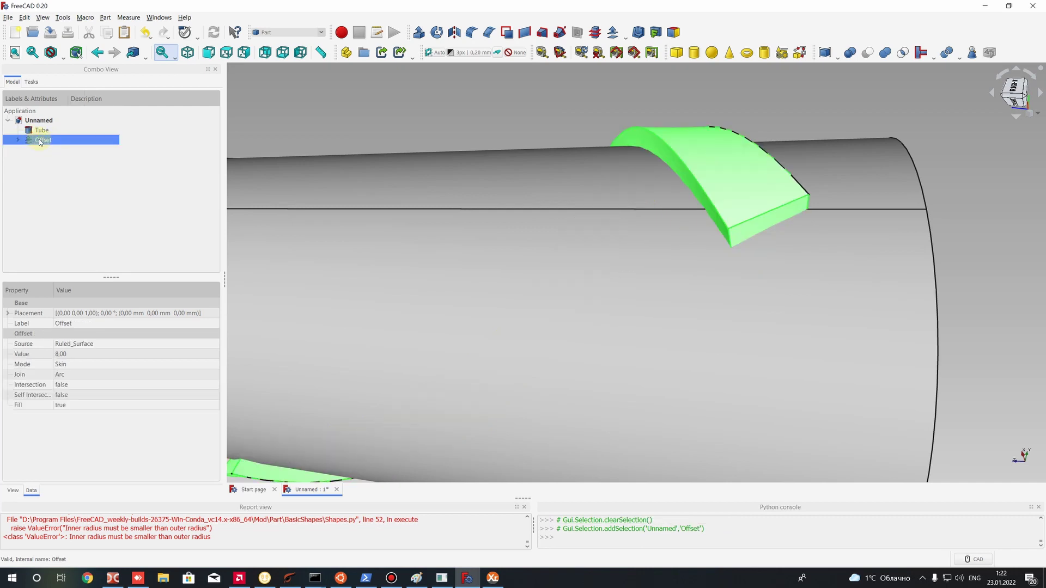
{"action": "left_click", "coordinate": [18, 140]}
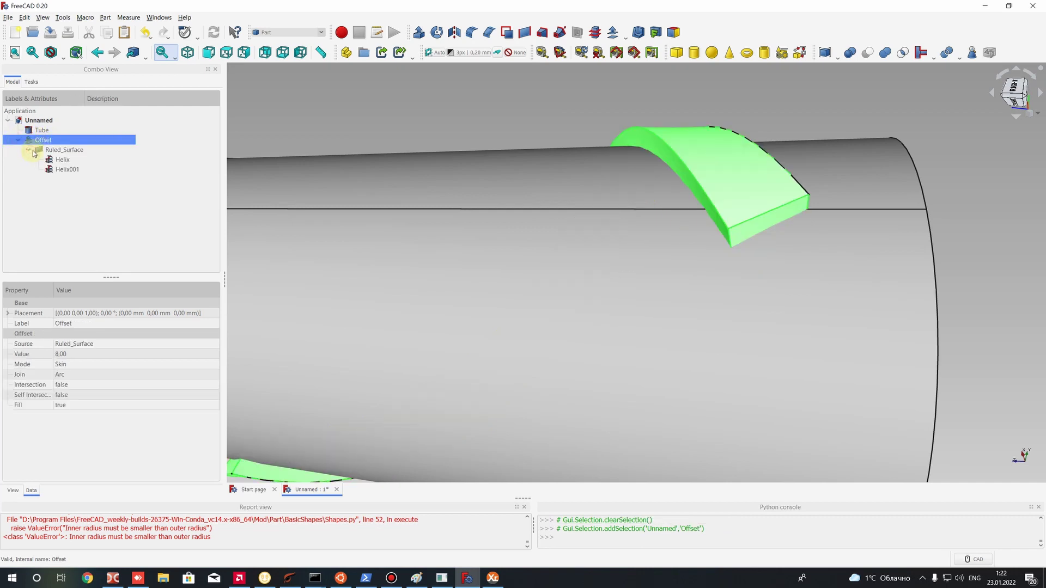
{"action": "left_click", "coordinate": [56, 161]}
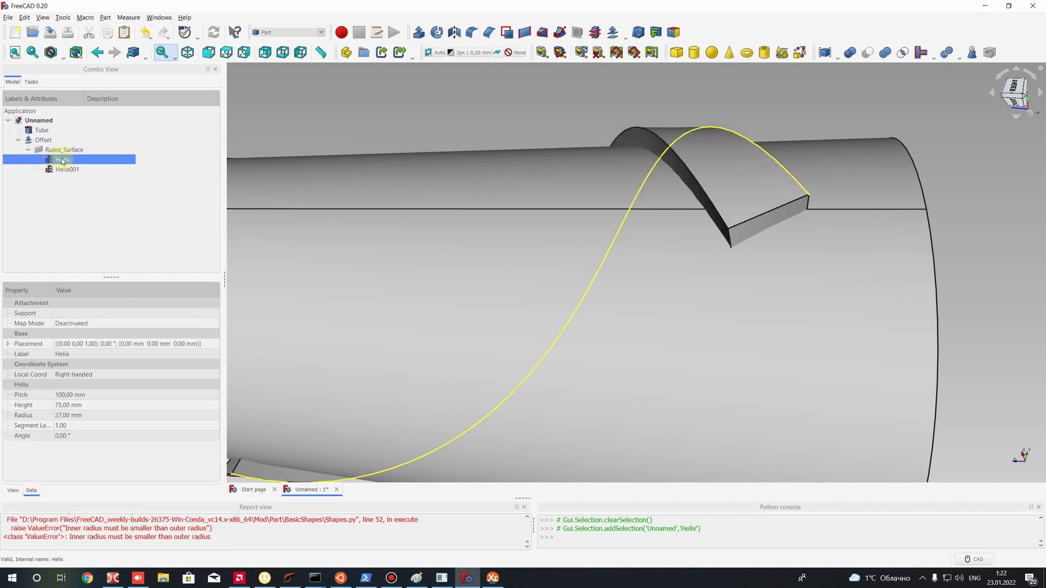
{"action": "key", "text": "space"}
{"action": "left_click", "coordinate": [57, 169]}
{"action": "key", "text": "space"}
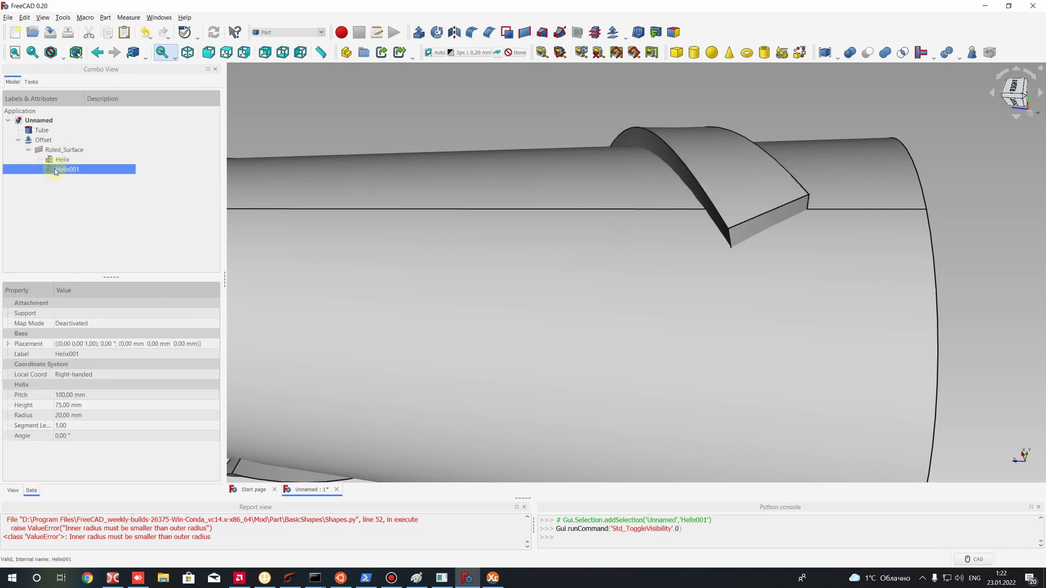
{"action": "left_click", "coordinate": [56, 160]}
{"action": "left_click", "coordinate": [57, 169]}
{"action": "left_click", "coordinate": [57, 160]}
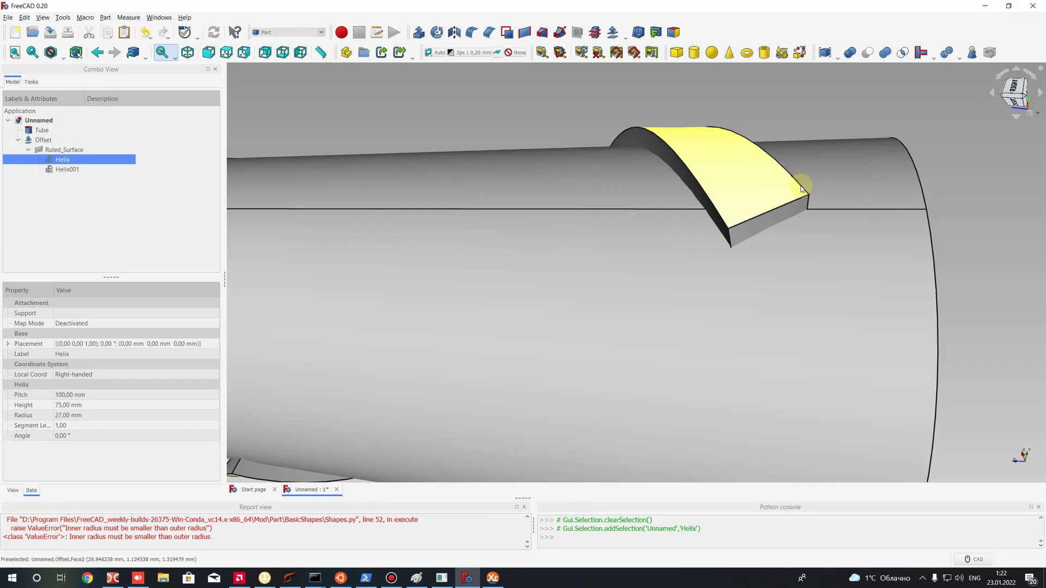
Select the offset piece's two short end edges, Edge12 and Edge4
{"action": "left_click", "coordinate": [799, 183]}
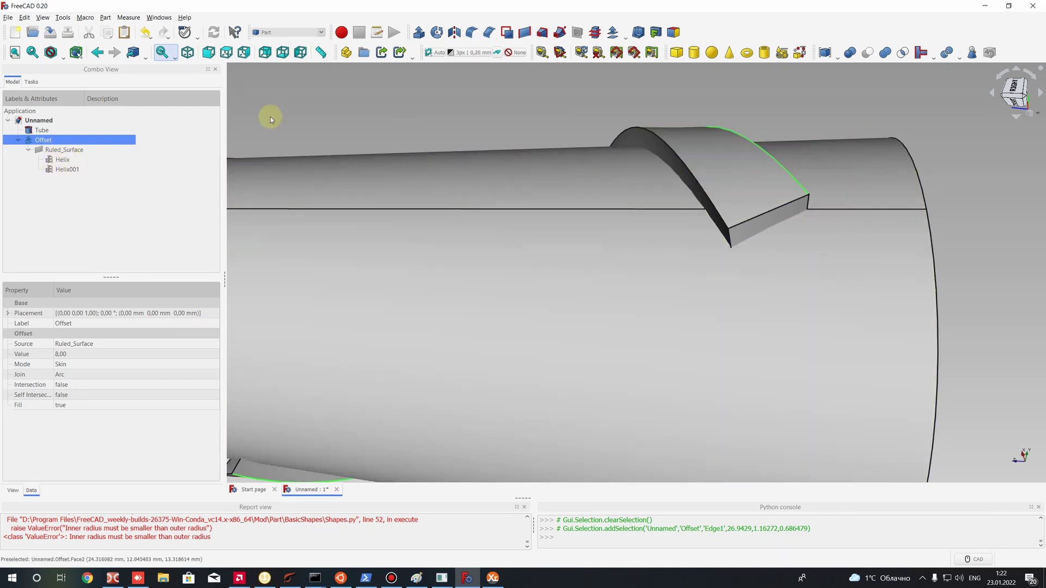
{"action": "left_click", "coordinate": [63, 159]}
{"action": "left_click", "coordinate": [63, 149]}
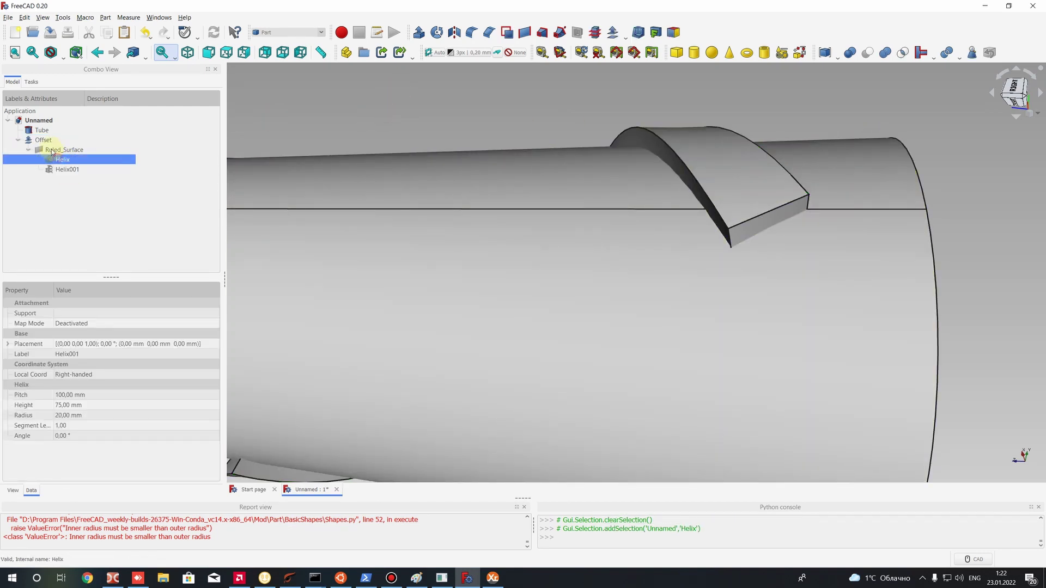
{"action": "left_click", "coordinate": [28, 150]}
{"action": "left_click", "coordinate": [43, 140]}
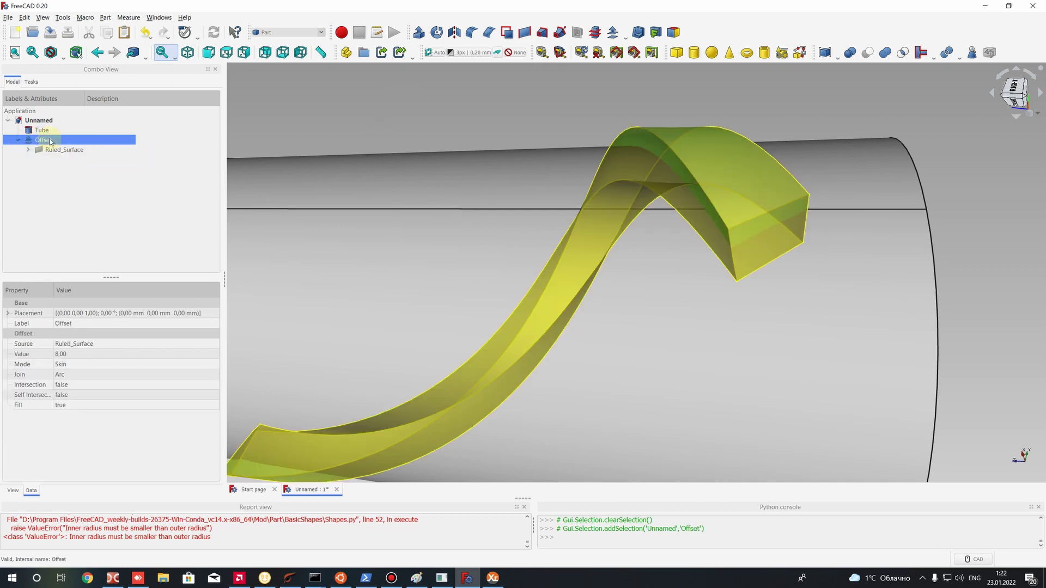
{"action": "left_click", "coordinate": [591, 133]}
{"action": "left_click", "coordinate": [730, 237]}
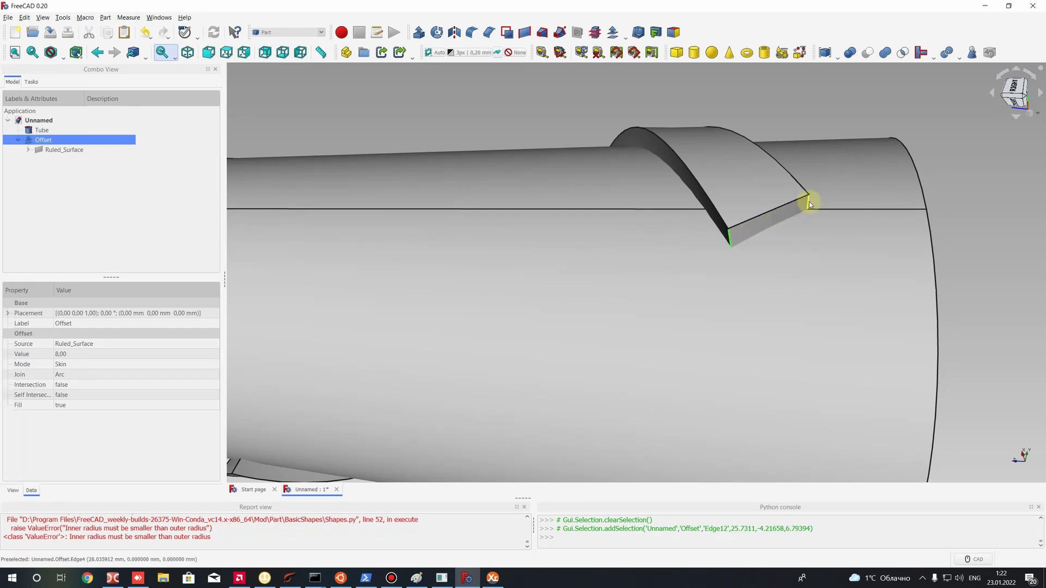
{"action": "left_click", "coordinate": [807, 202], "text": "ctrl"}
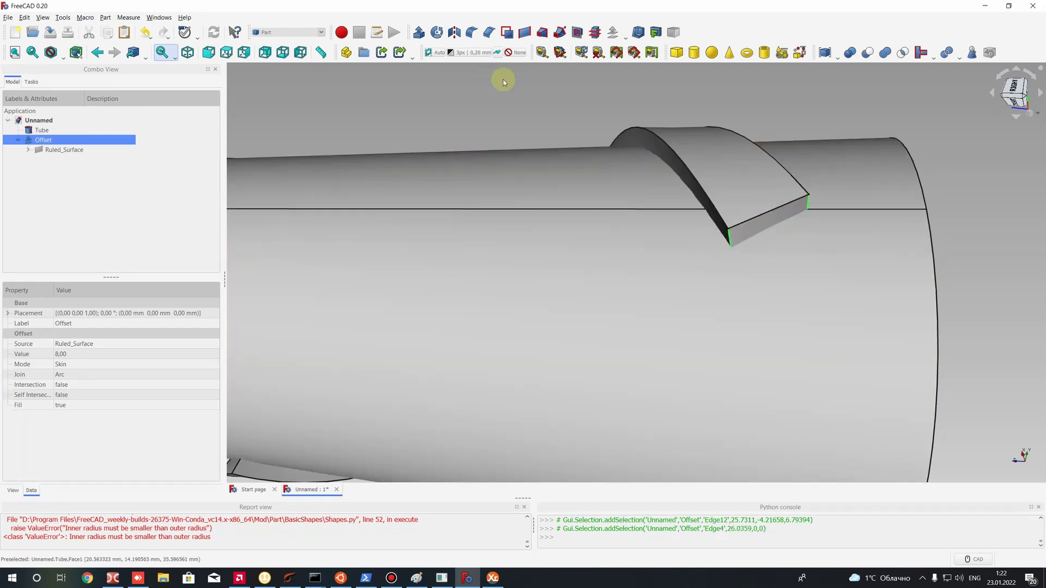
Start a fillet on the Offset and add Edge2 and Edge9 to the chosen edges
{"action": "left_click", "coordinate": [471, 34]}
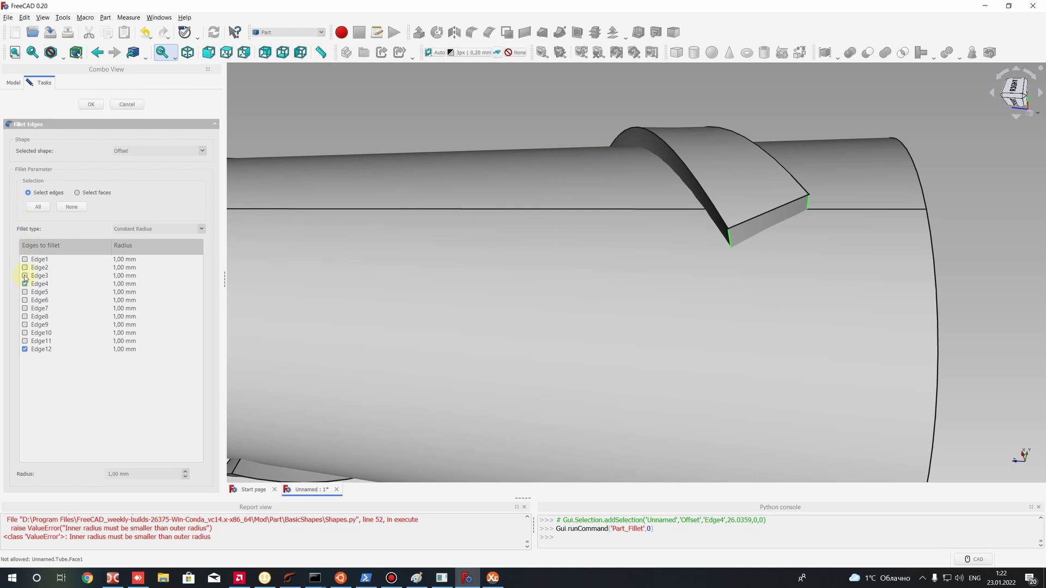
{"action": "scroll", "coordinate": [383, 201], "scroll_direction": "down", "scroll_amount": 5}
{"action": "scroll", "coordinate": [589, 191], "scroll_direction": "up", "scroll_amount": 4}
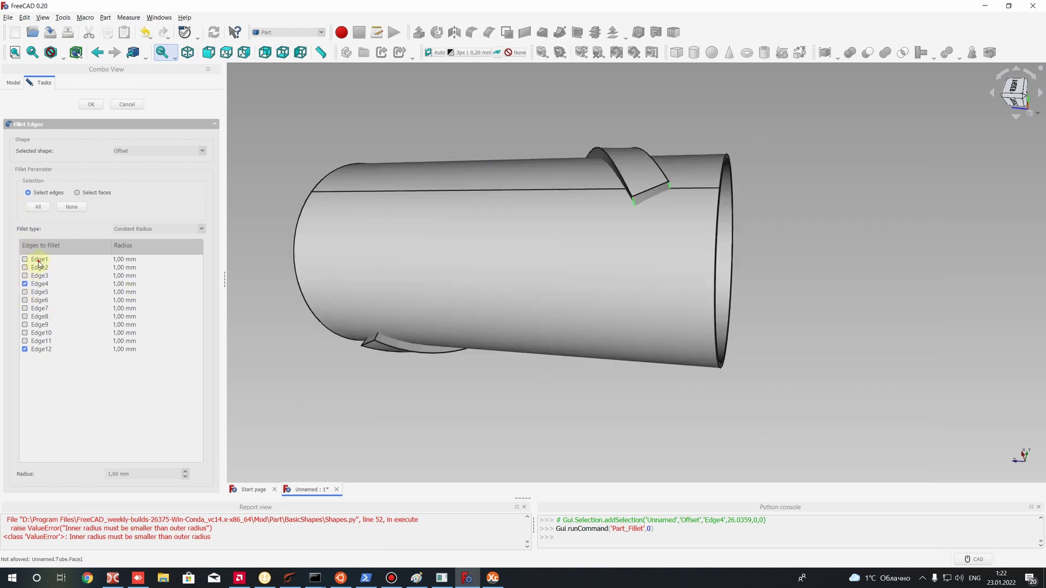
{"action": "left_click_drag", "start_coordinate": [39, 264], "coordinate": [42, 325]}
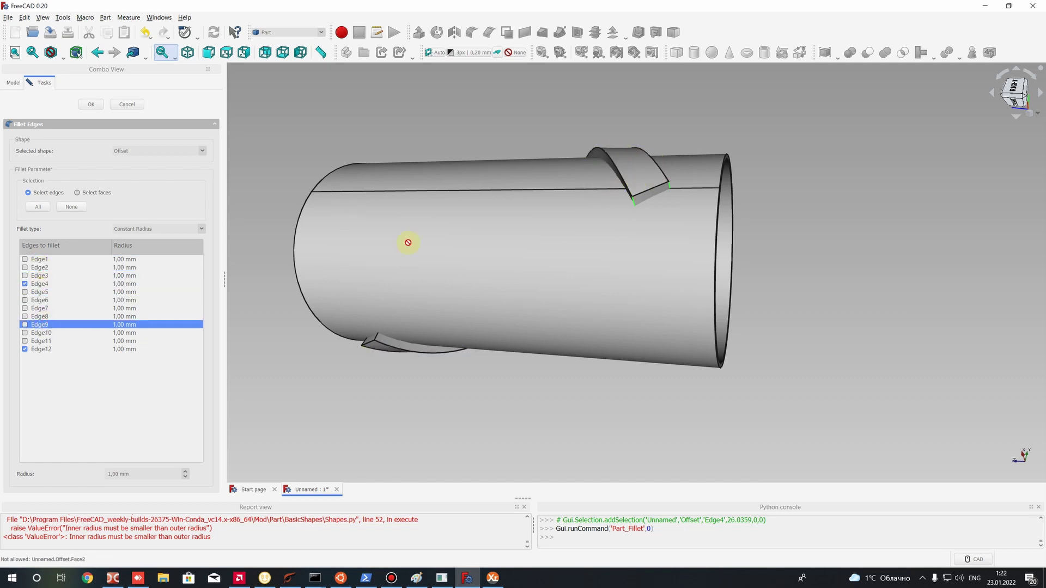
{"action": "scroll", "coordinate": [378, 329], "scroll_direction": "up", "scroll_amount": 3}
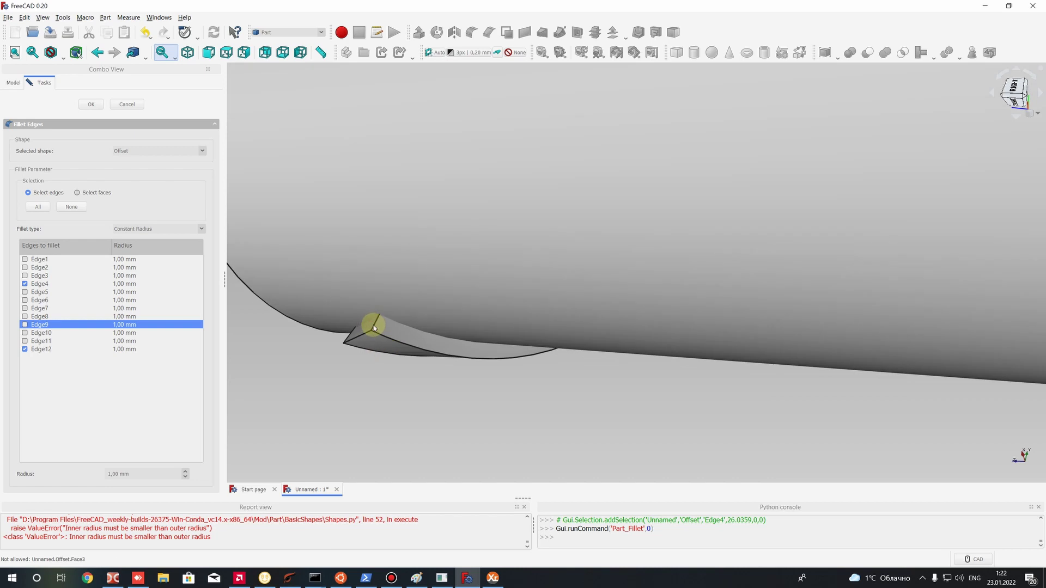
{"action": "left_click", "coordinate": [376, 326]}
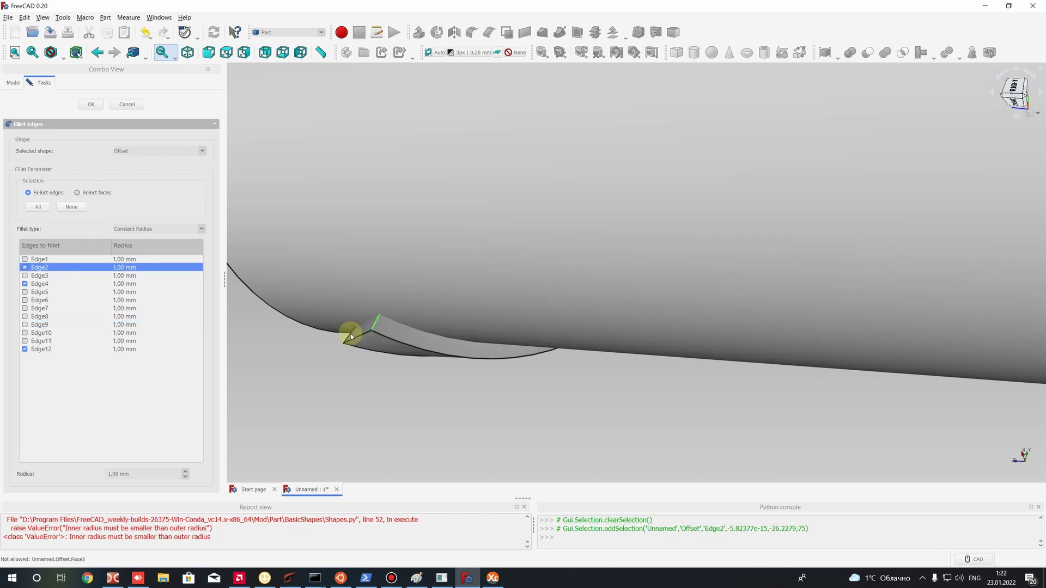
{"action": "left_click", "coordinate": [347, 339]}
{"action": "scroll", "coordinate": [518, 245], "scroll_direction": "down", "scroll_amount": 5}
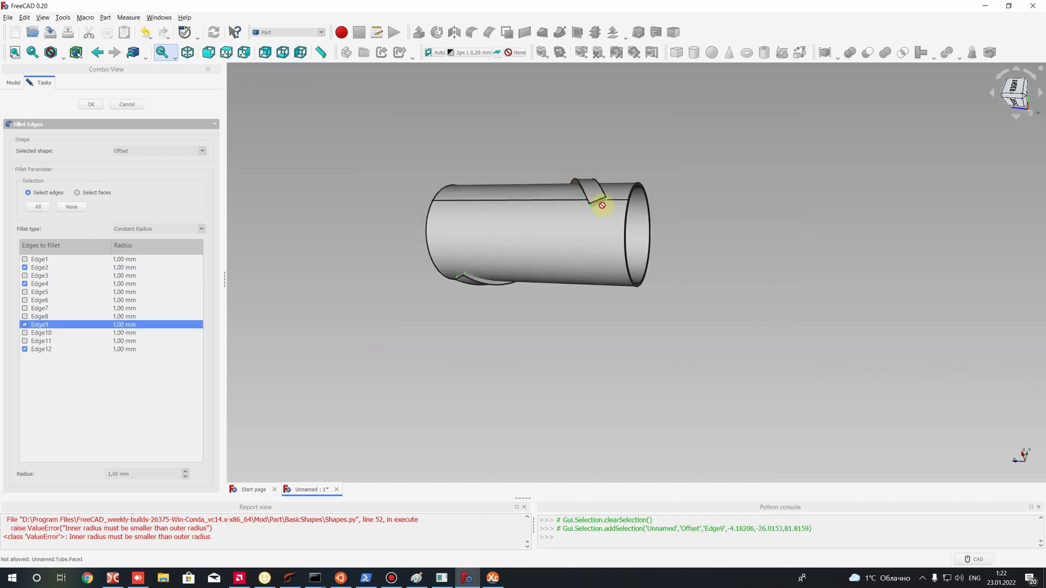
{"action": "scroll", "coordinate": [602, 205], "scroll_direction": "up", "scroll_amount": 2}
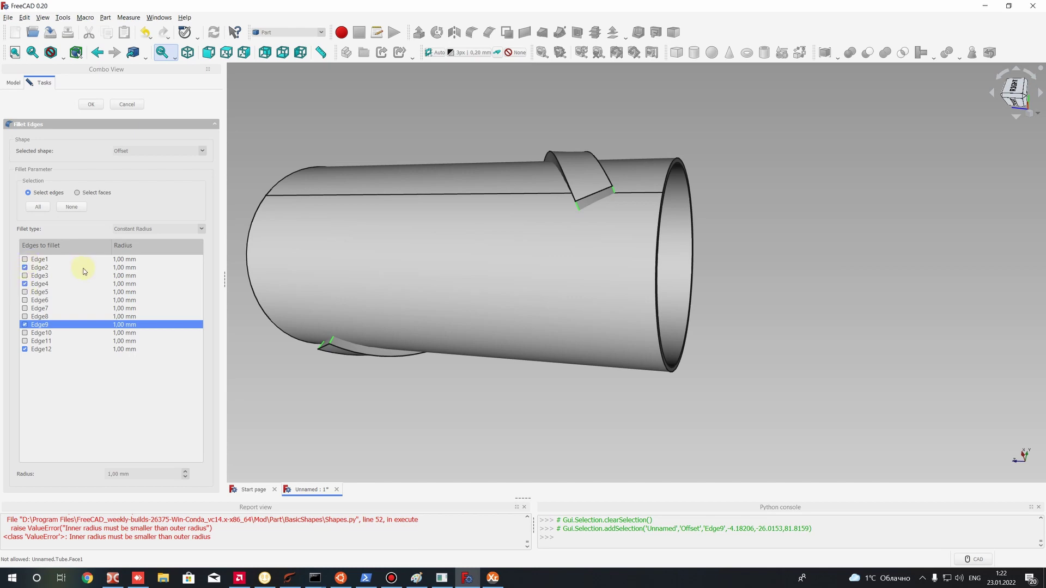
Set a 4 mm radius on Edge2, Edge4, Edge9 and Edge12
{"action": "double_click", "coordinate": [116, 268]}
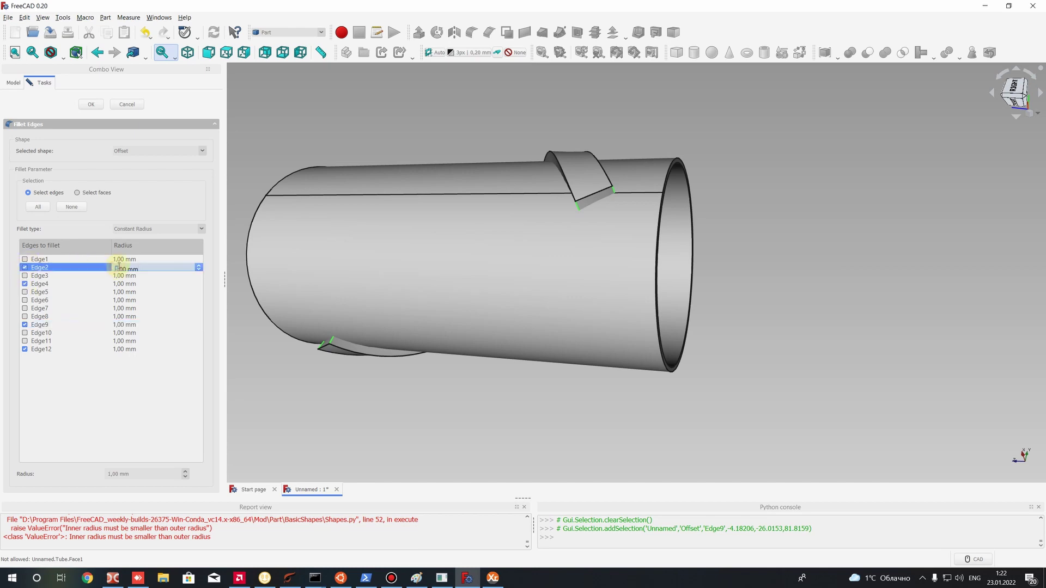
{"action": "left_click", "coordinate": [115, 284]}
{"action": "left_click", "coordinate": [115, 286]}
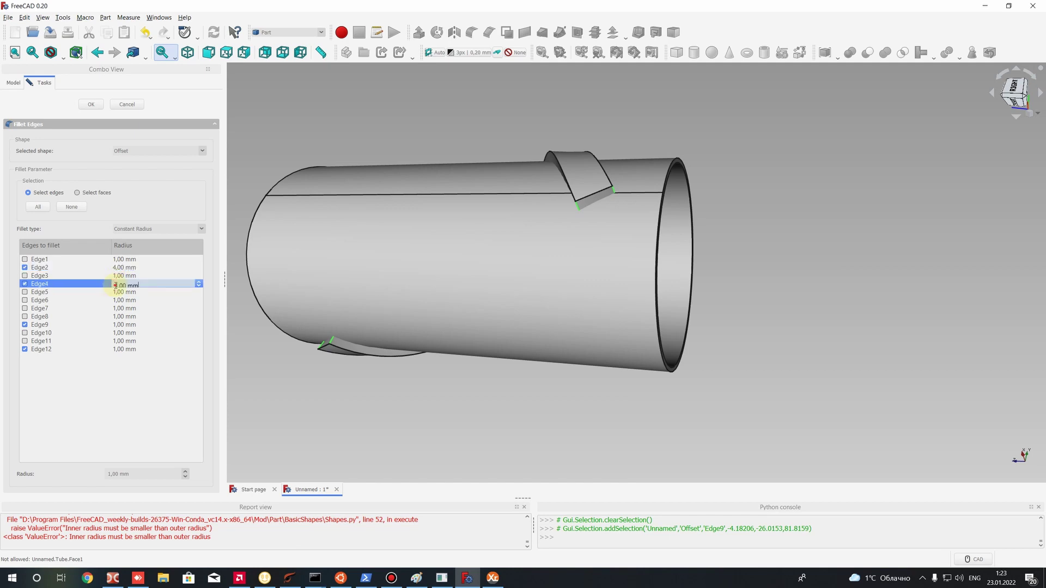
{"action": "left_click", "coordinate": [115, 293]}
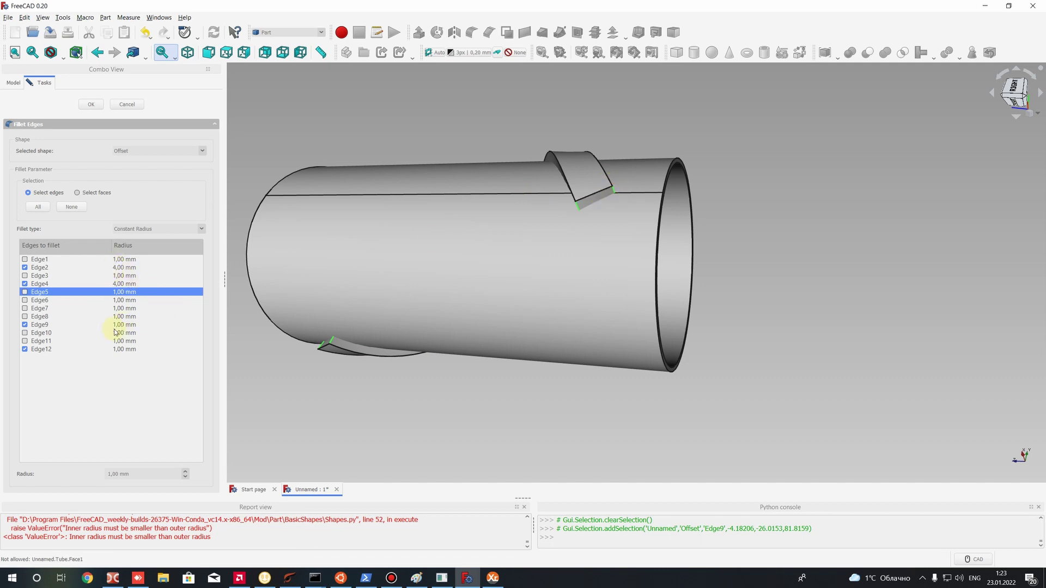
{"action": "left_click", "coordinate": [117, 269]}
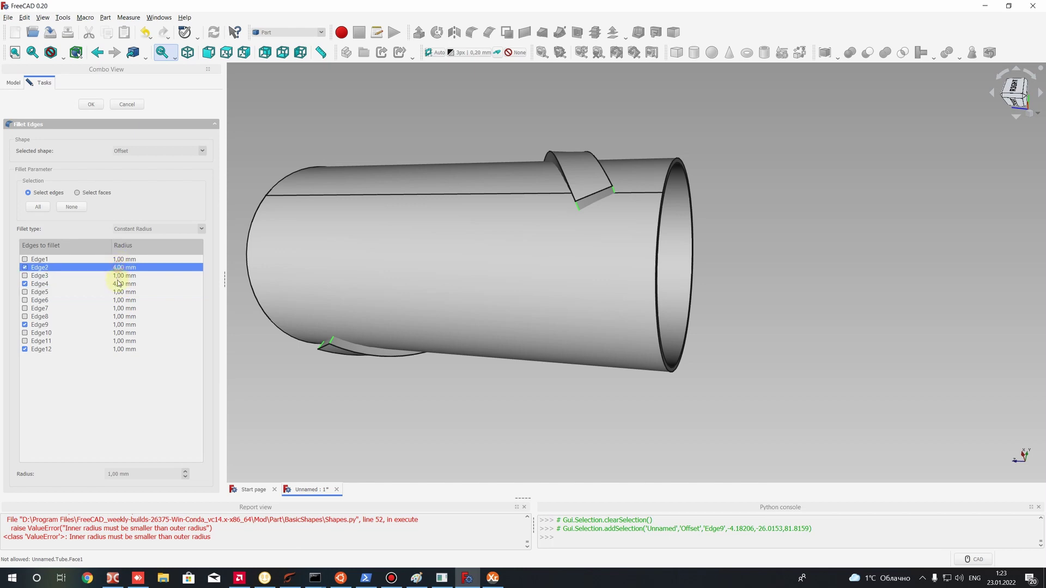
{"action": "left_click", "coordinate": [119, 283]}
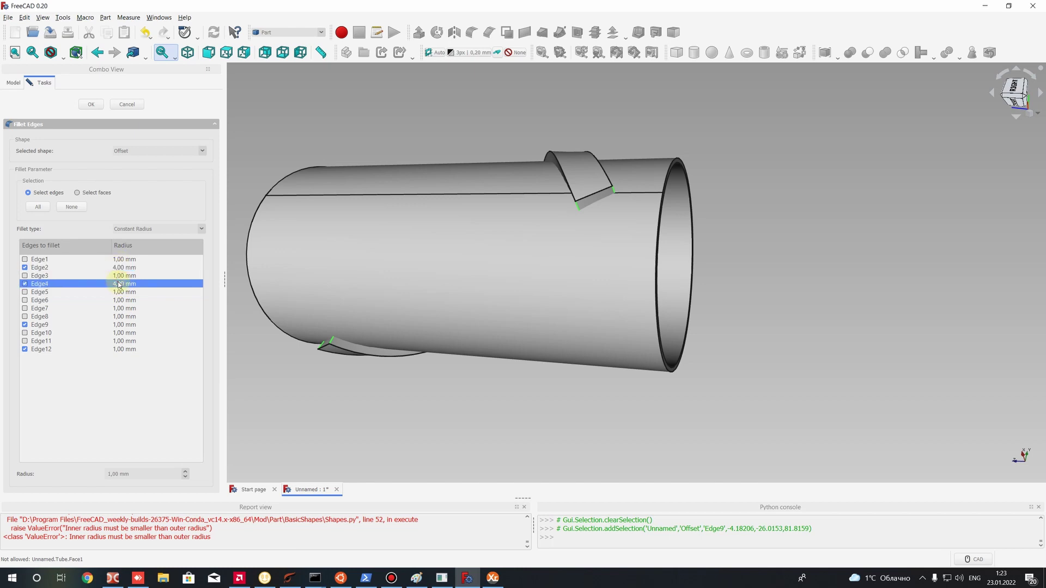
{"action": "double_click", "coordinate": [116, 325]}
{"action": "double_click", "coordinate": [119, 350]}
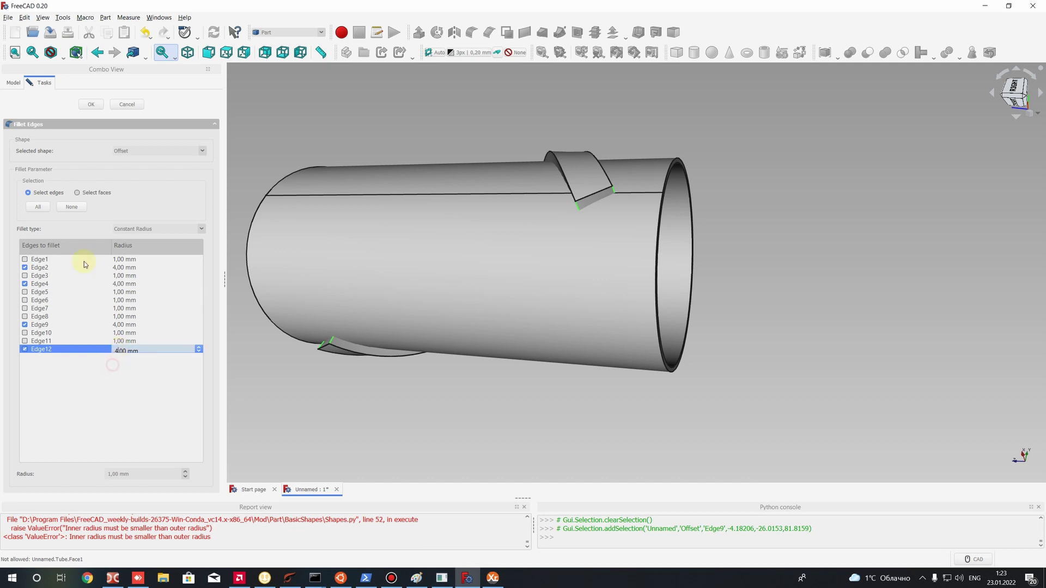
{"action": "type", "text": "4"}
{"action": "key", "text": "Return"}
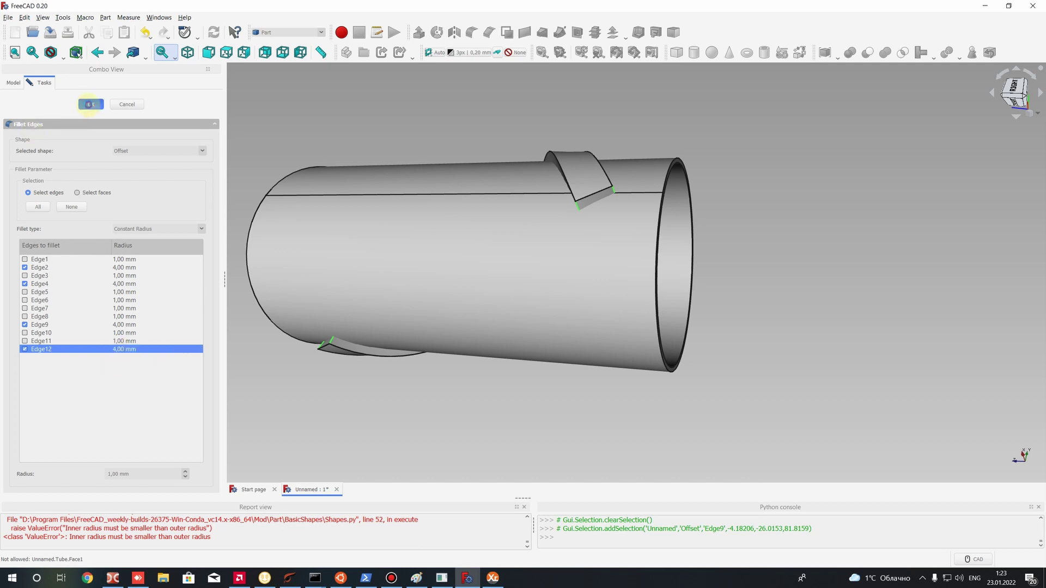
Apply the 4 mm fillets to create the Fillet object
{"action": "left_click", "coordinate": [91, 104]}
{"action": "scroll", "coordinate": [529, 150], "scroll_direction": "up", "scroll_amount": 3}
{"action": "scroll", "coordinate": [626, 187], "scroll_direction": "up", "scroll_amount": 3}
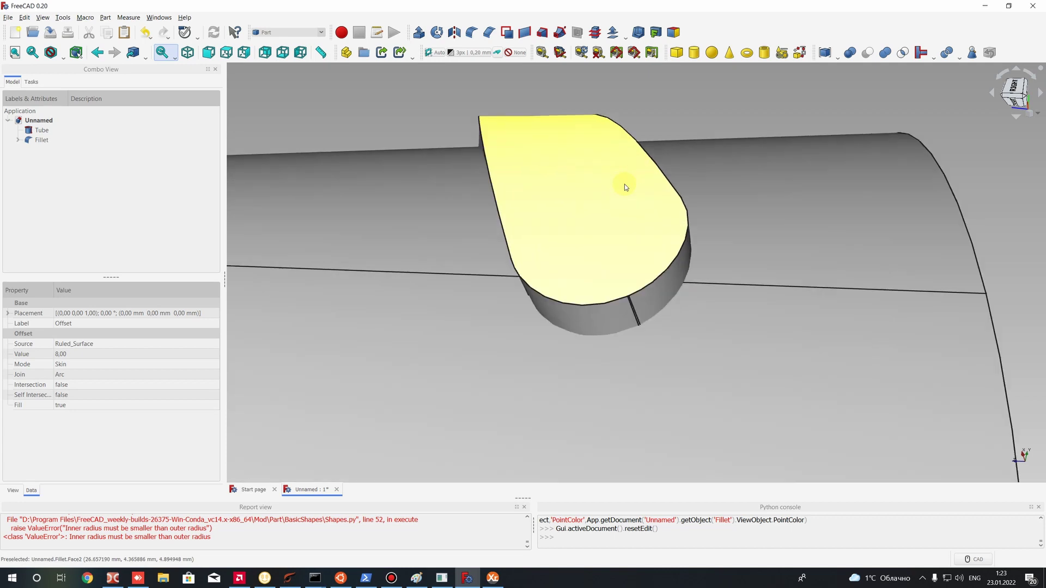
{"action": "scroll", "coordinate": [625, 187], "scroll_direction": "down", "scroll_amount": 5}
{"action": "middle_click_drag", "start_coordinate": [624, 187], "coordinate": [577, 235]}
{"action": "scroll", "coordinate": [577, 234], "scroll_direction": "down", "scroll_amount": 5}
Select the Fillet and orbit around the tube to inspect the rounded band
{"action": "left_click", "coordinate": [67, 141]}
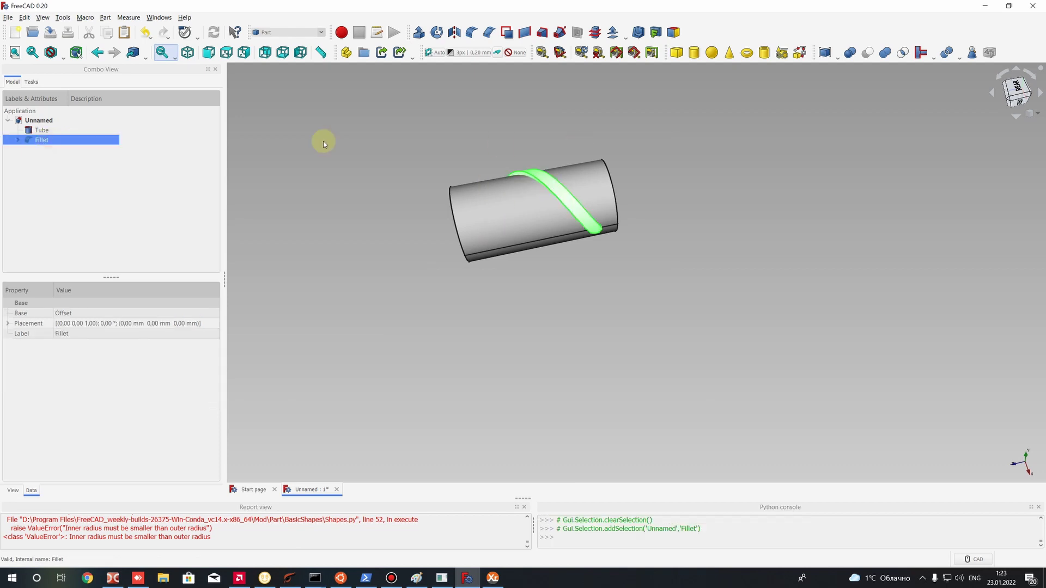
{"action": "middle_click_drag", "start_coordinate": [505, 221], "coordinate": [640, 244]}
{"action": "scroll", "coordinate": [487, 246], "scroll_direction": "up", "scroll_amount": 5}
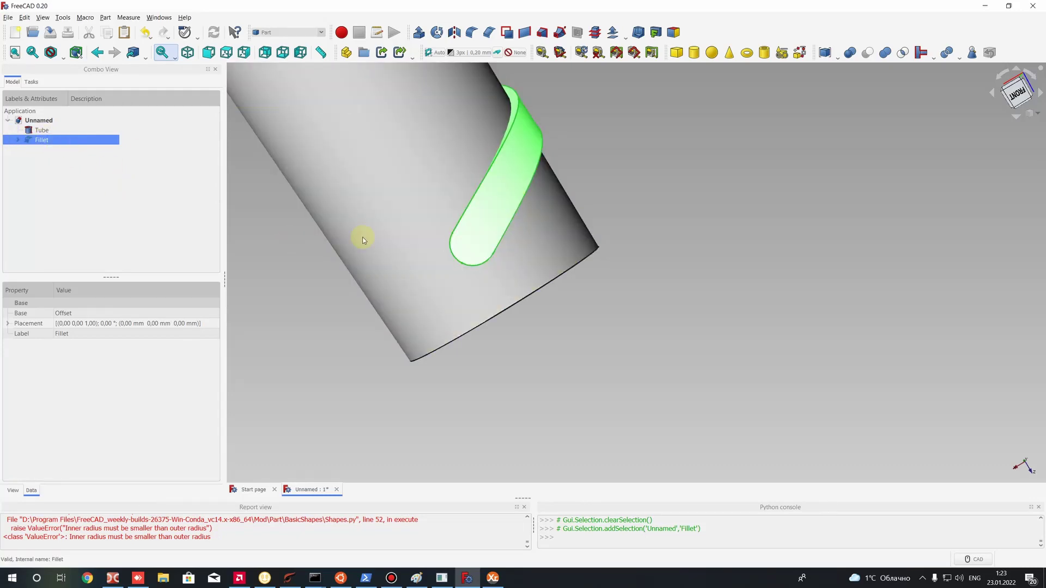
{"action": "scroll", "coordinate": [362, 233], "scroll_direction": "down", "scroll_amount": 6}
{"action": "left_click", "coordinate": [555, 295]}
{"action": "middle_click_drag", "start_coordinate": [554, 293], "coordinate": [537, 299]}
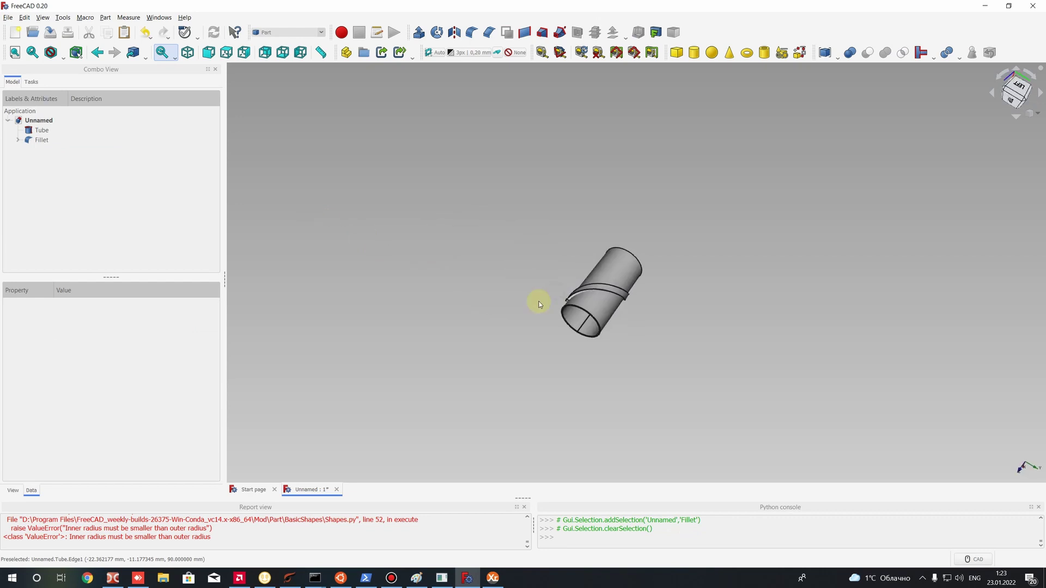
{"action": "scroll", "coordinate": [545, 299], "scroll_direction": "up", "scroll_amount": 4}
{"action": "middle_click_drag", "start_coordinate": [579, 206], "coordinate": [588, 152]}
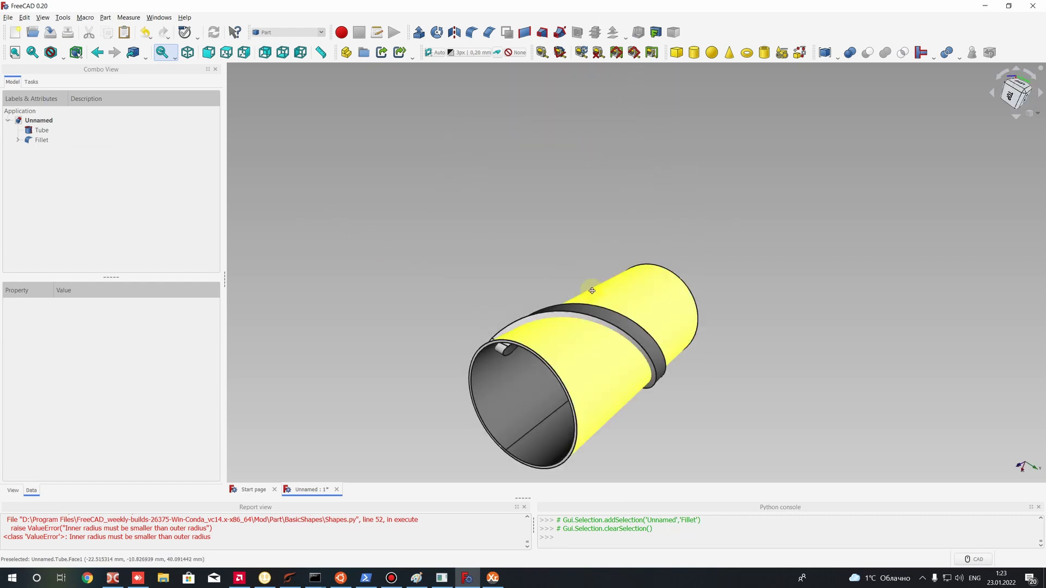
Cut the Fillet out of the Tube with Part Cut
{"action": "left_click", "coordinate": [38, 141]}
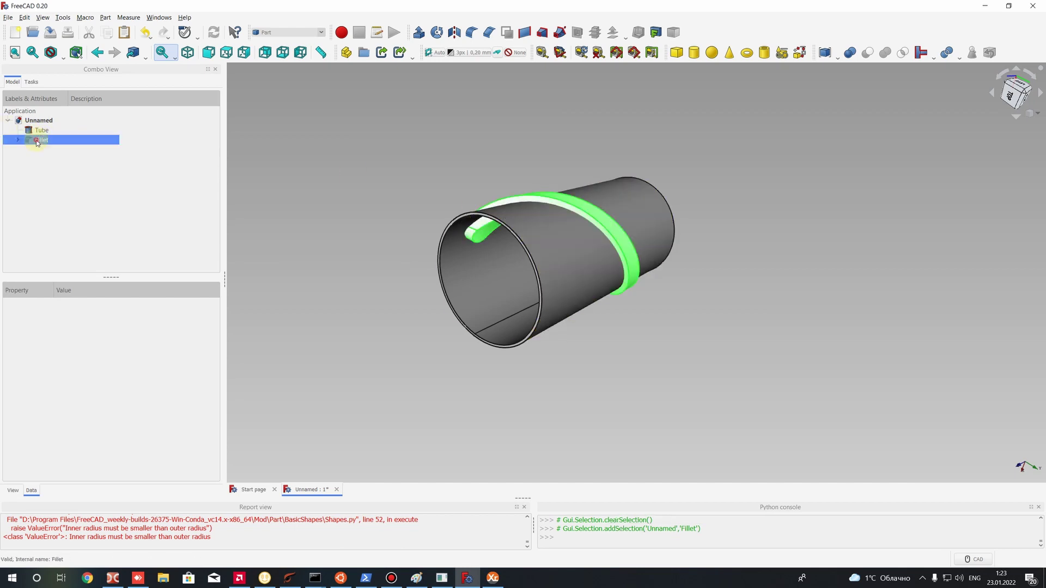
{"action": "left_click", "coordinate": [38, 131]}
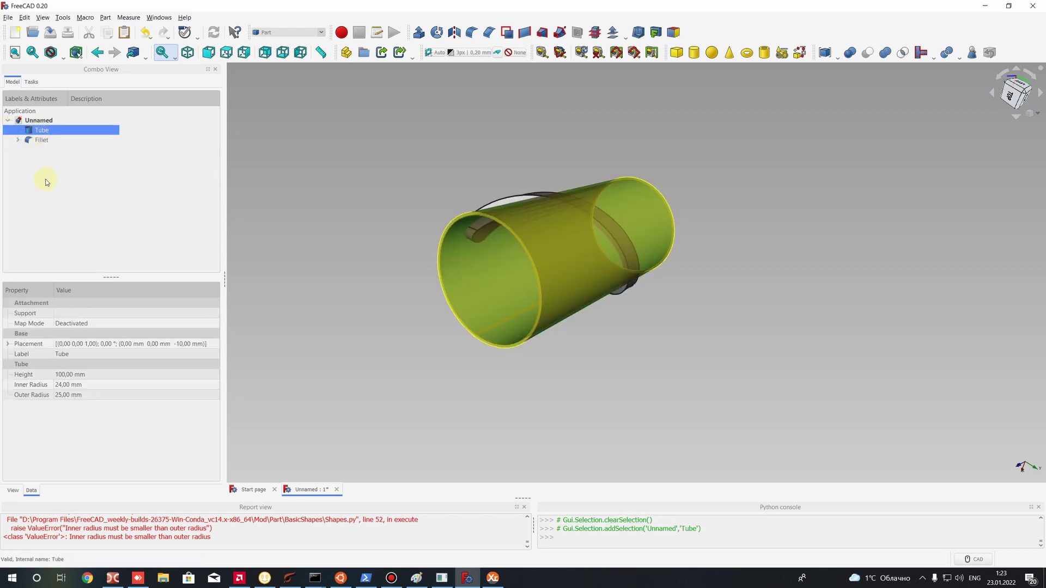
{"action": "left_click", "coordinate": [39, 141], "text": "ctrl"}
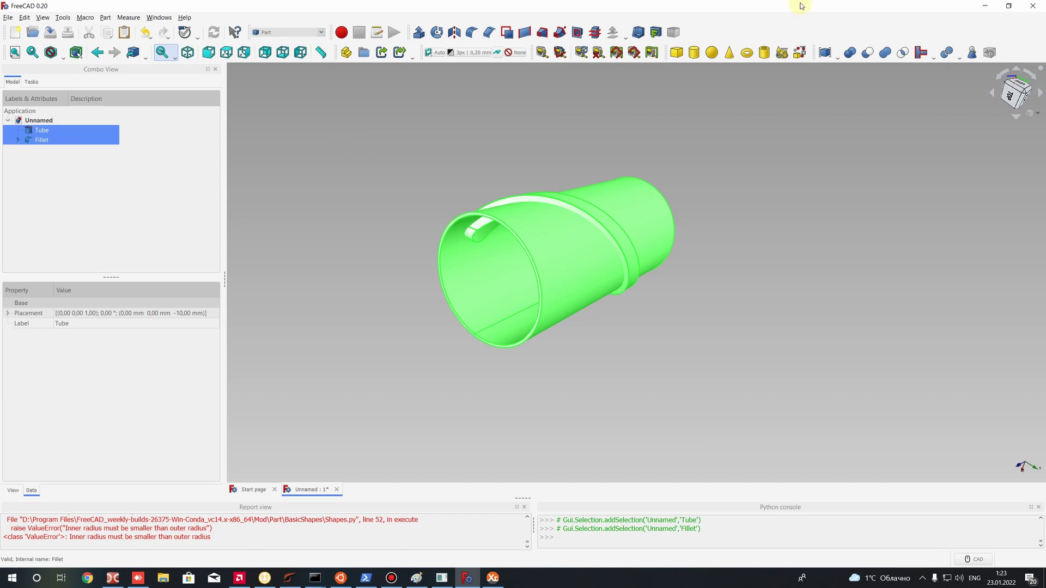
{"action": "left_click", "coordinate": [868, 53]}
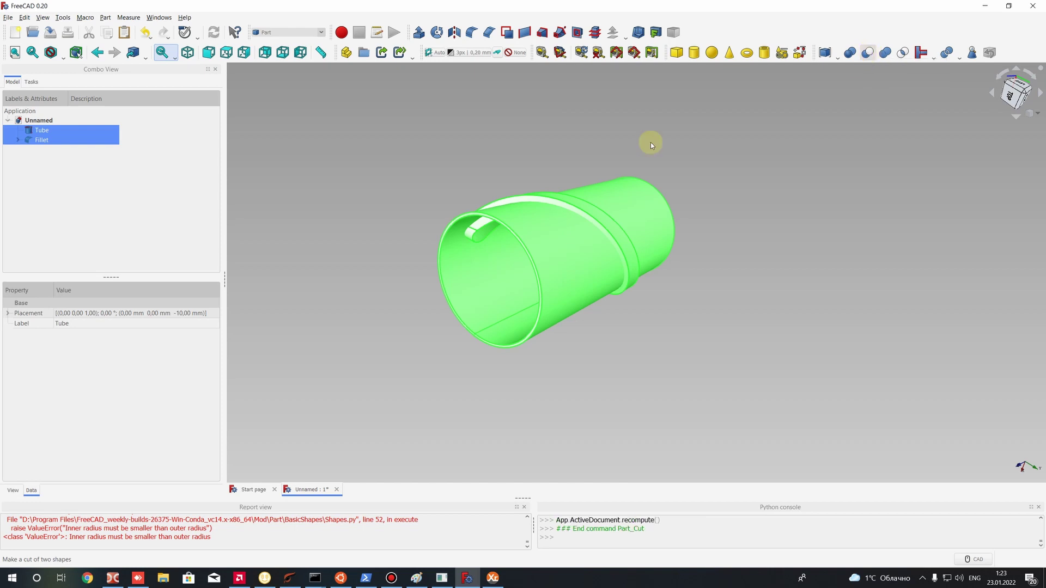
Orbit the Cut result to inspect the helical slot from below and outside
{"action": "left_click", "coordinate": [39, 131]}
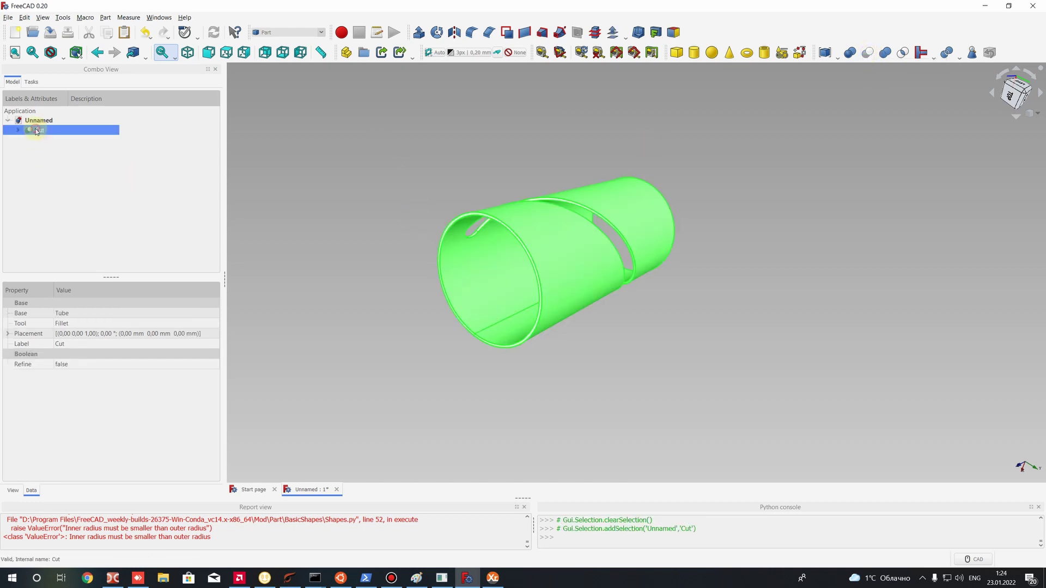
{"action": "left_click", "coordinate": [331, 192]}
{"action": "middle_click_drag", "start_coordinate": [572, 264], "coordinate": [548, 216]}
{"action": "middle_click_drag", "start_coordinate": [488, 266], "coordinate": [616, 284]}
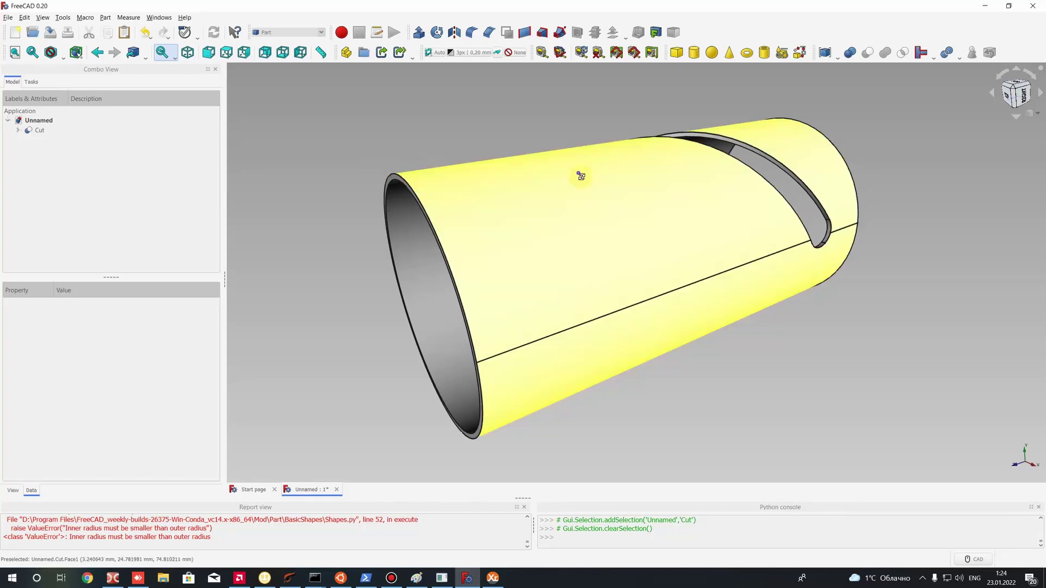
{"action": "middle_click_drag", "start_coordinate": [581, 172], "coordinate": [381, 175]}
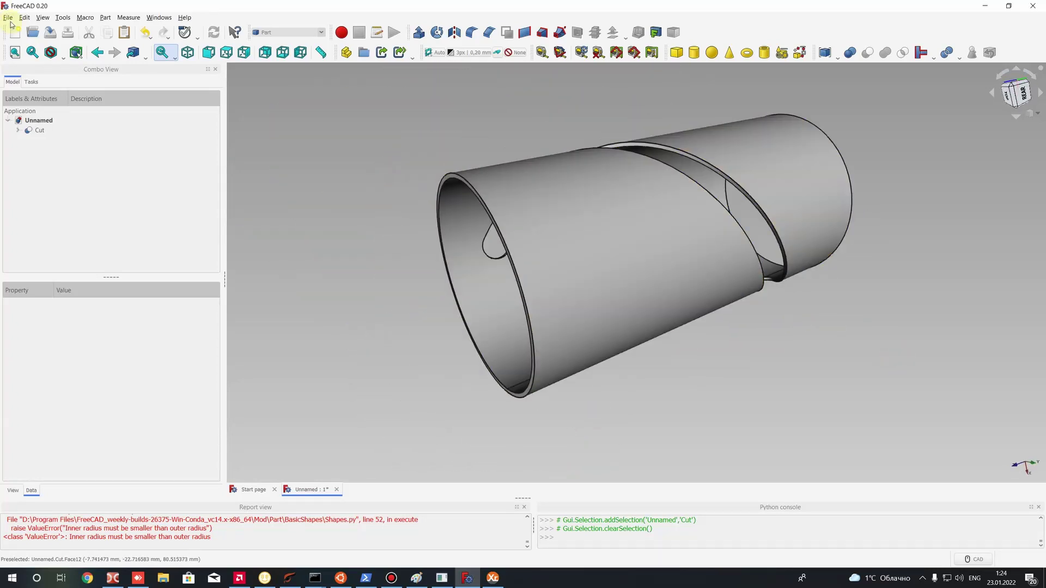
{"action": "left_click", "coordinate": [7, 17]}
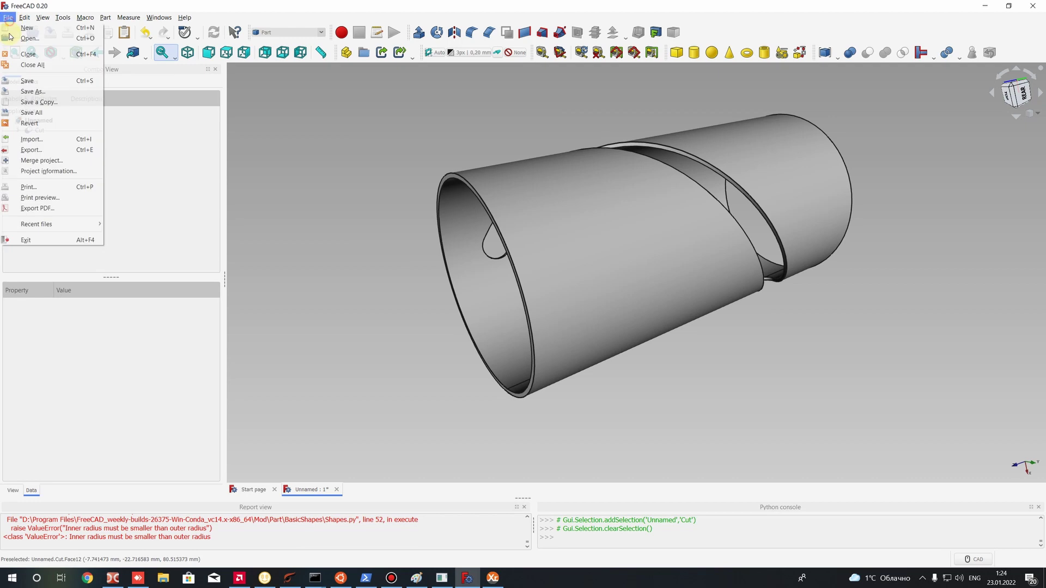
{"action": "left_click", "coordinate": [31, 150]}
{"action": "left_click", "coordinate": [590, 302]}
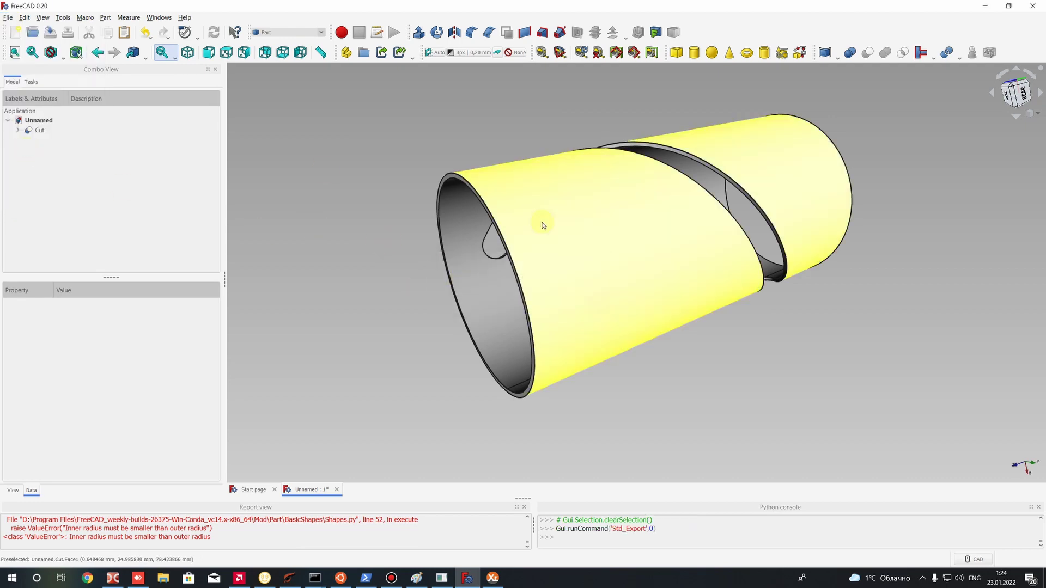
{"action": "left_click", "coordinate": [33, 130]}
{"action": "left_click", "coordinate": [7, 17]}
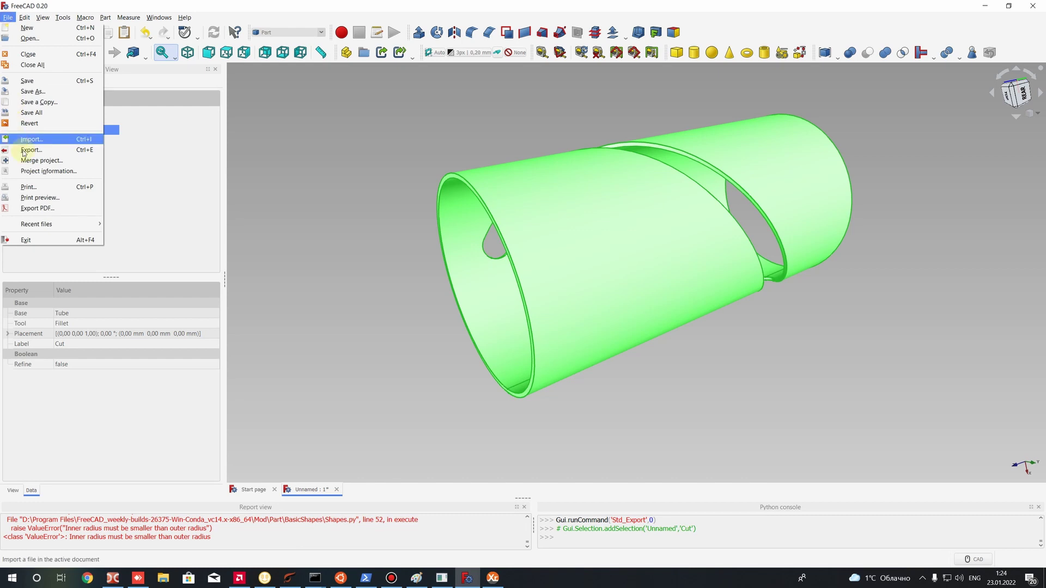
{"action": "left_click", "coordinate": [31, 149]}
{"action": "left_click", "coordinate": [104, 338]}
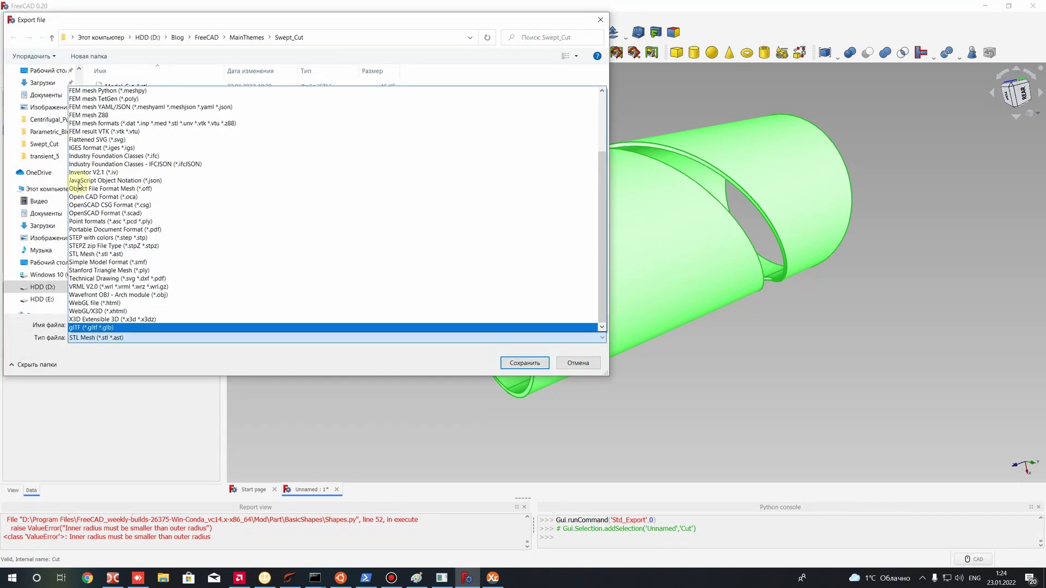
{"action": "scroll", "coordinate": [87, 228], "scroll_direction": "up", "scroll_amount": 3}
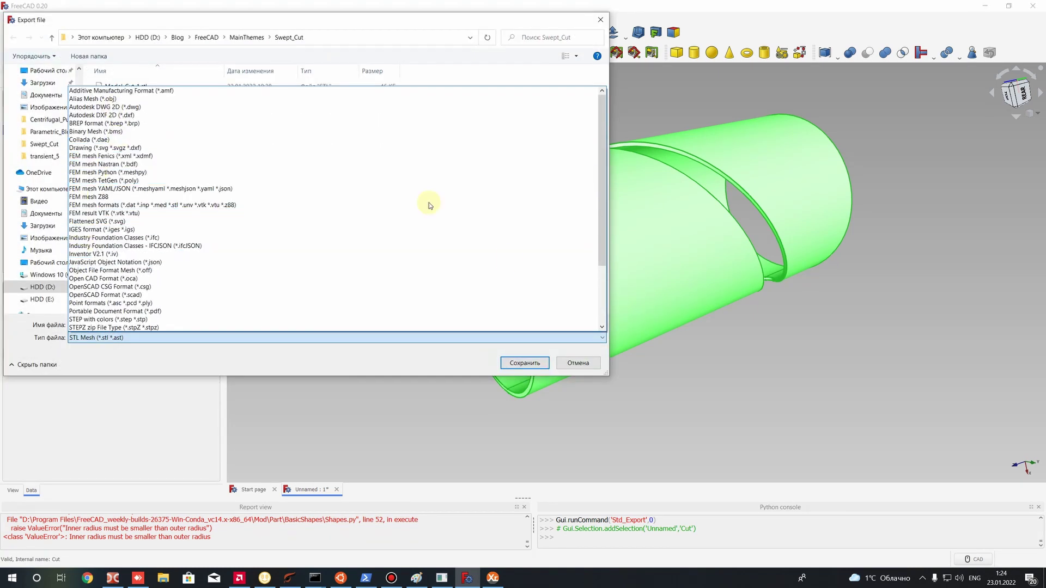
{"action": "left_click", "coordinate": [490, 327]}
{"action": "left_click", "coordinate": [578, 364]}
{"action": "left_click", "coordinate": [413, 171]}
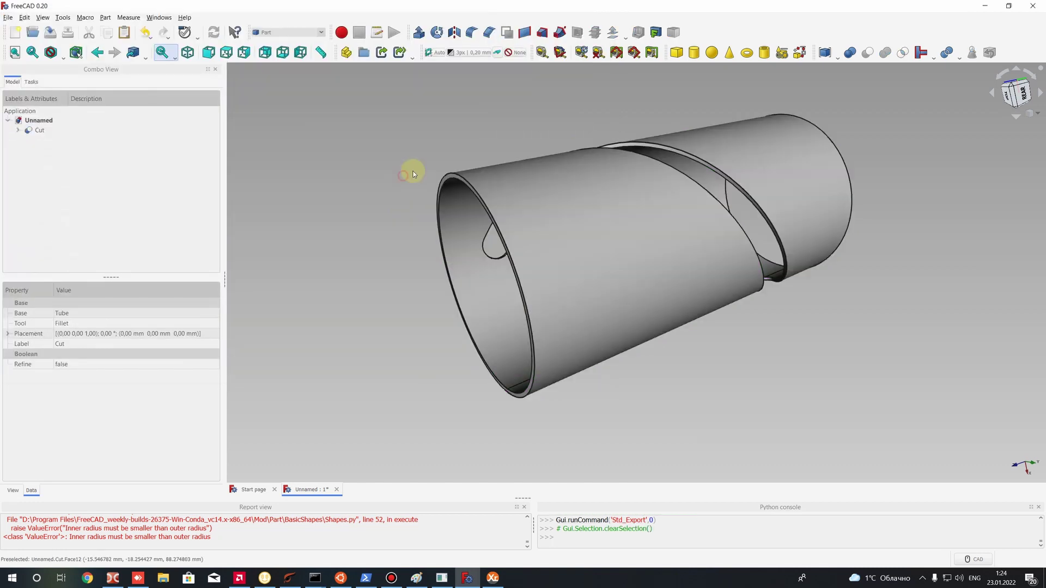
{"action": "scroll", "coordinate": [565, 237], "scroll_direction": "down", "scroll_amount": 2}
{"action": "scroll", "coordinate": [596, 260], "scroll_direction": "up", "scroll_amount": 5}
{"action": "scroll", "coordinate": [597, 261], "scroll_direction": "down", "scroll_amount": 5}
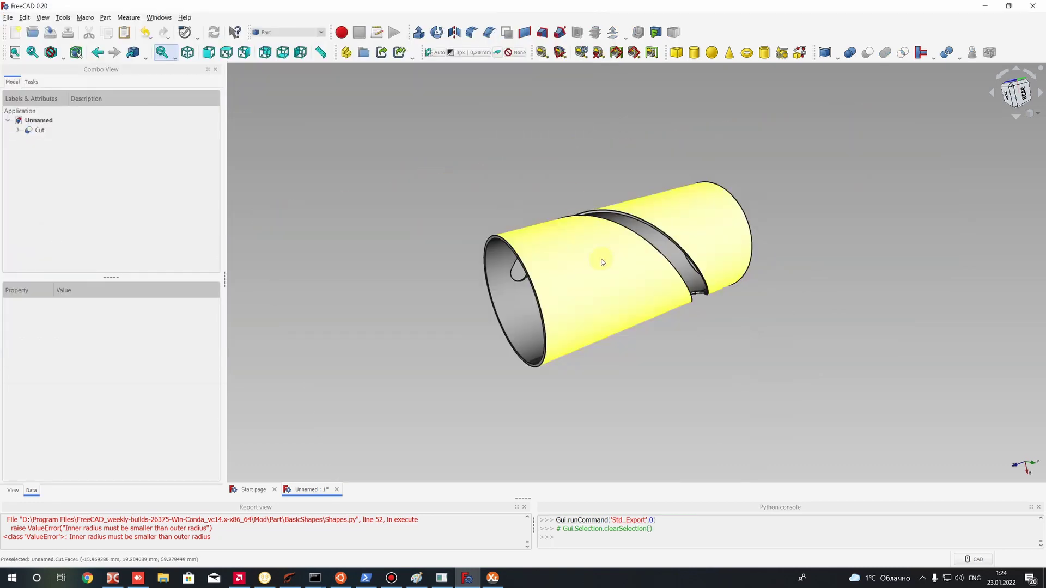